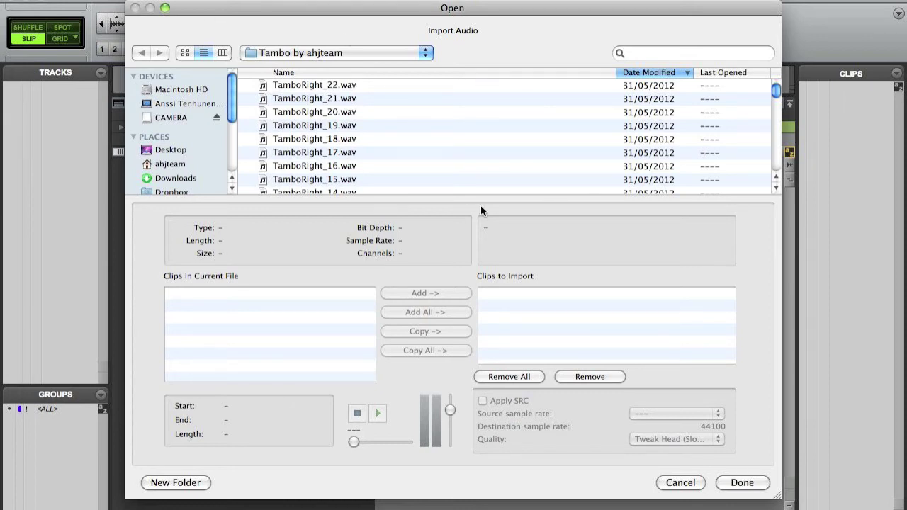
Import the Tambo by ahjteam samples from TamboHit_01.wav through TamboRight_22.wav into the session's clip list
click(165, 8)
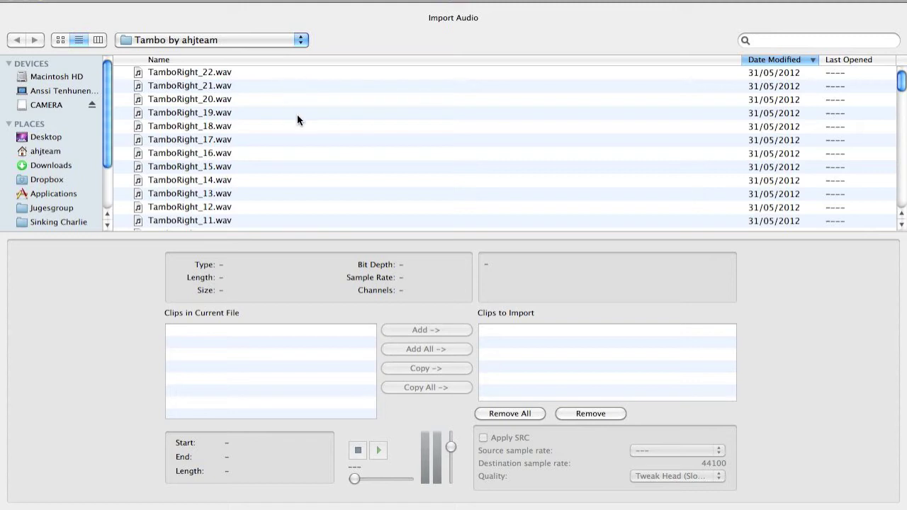
scroll(292, 107, down, 10)
scroll(296, 123, down, 5)
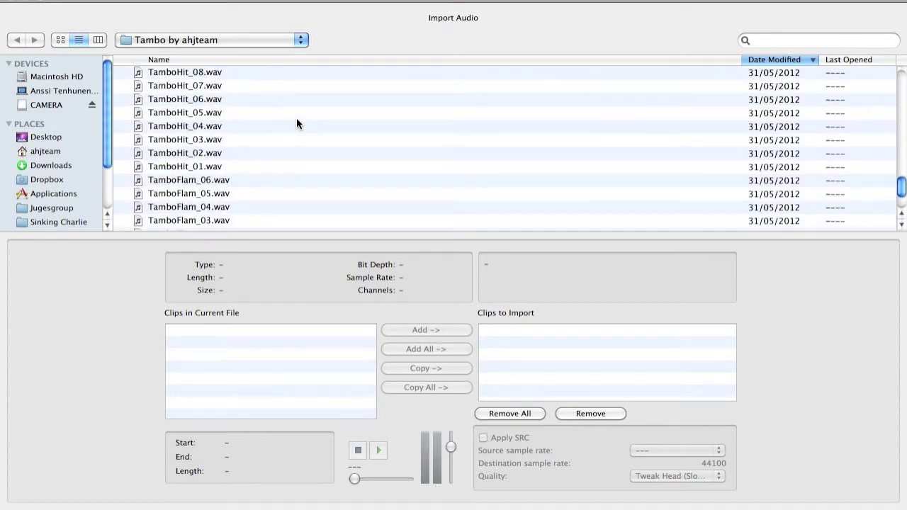
scroll(296, 124, down, 2)
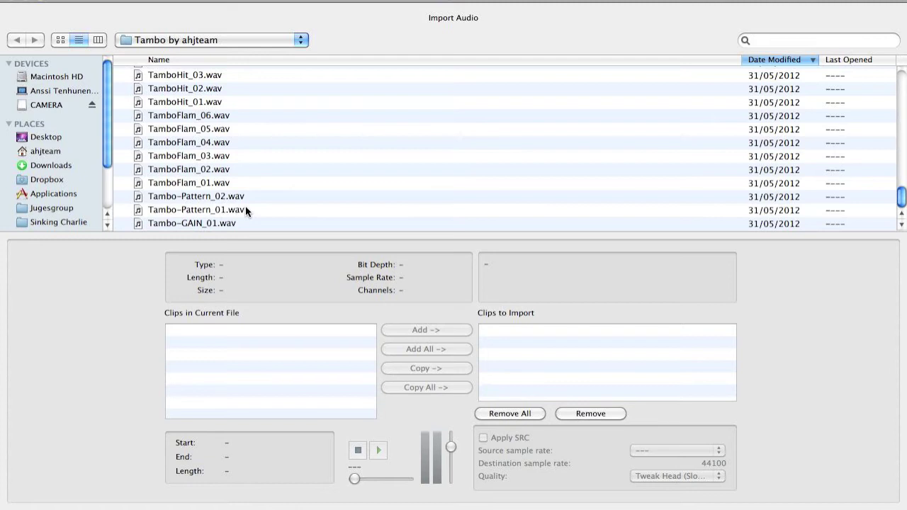
click(208, 220)
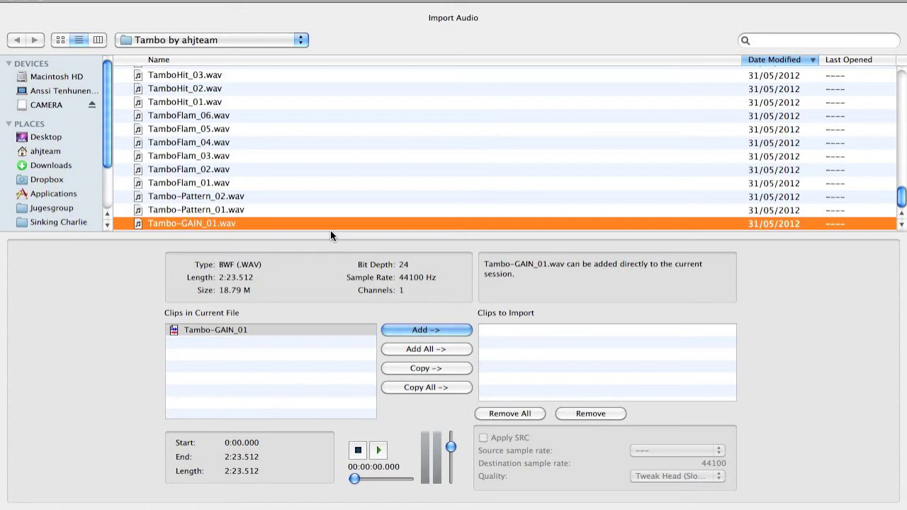
click(214, 102)
scroll(320, 160, up, 10)
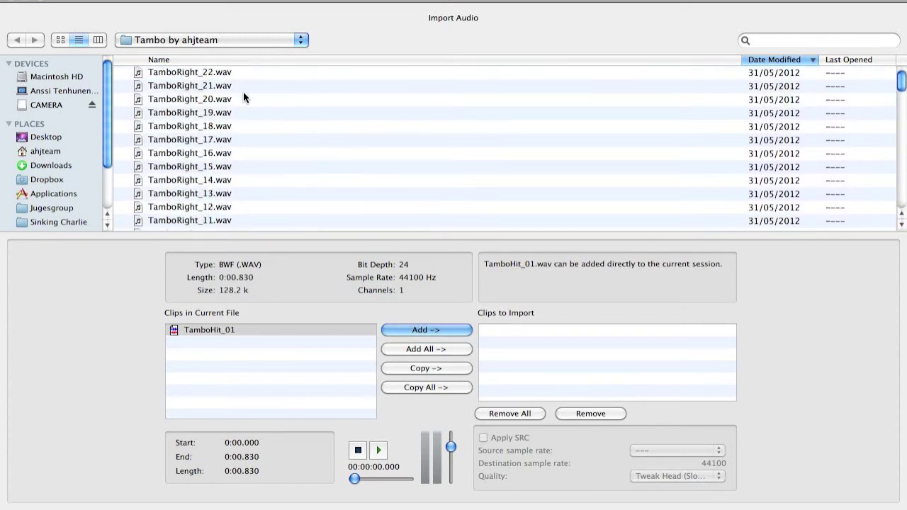
shift+click(231, 74)
click(435, 350)
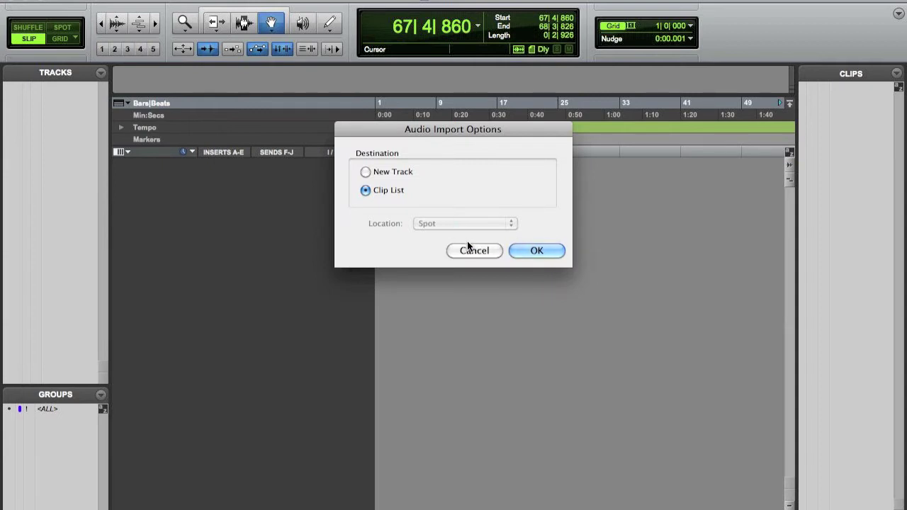
click(536, 248)
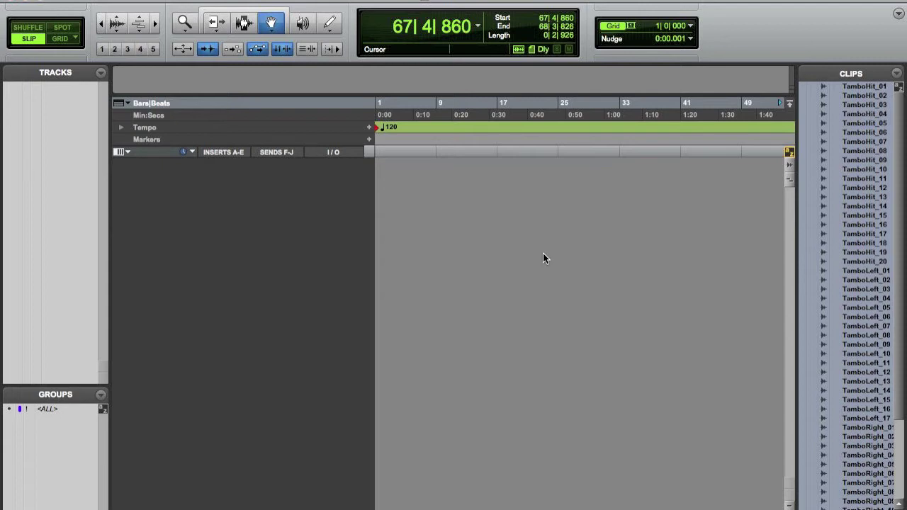
Create four mono audio tracks in samples and set the grid value to 0|0|240
key(super+shift+n)
text(3)
text(4)
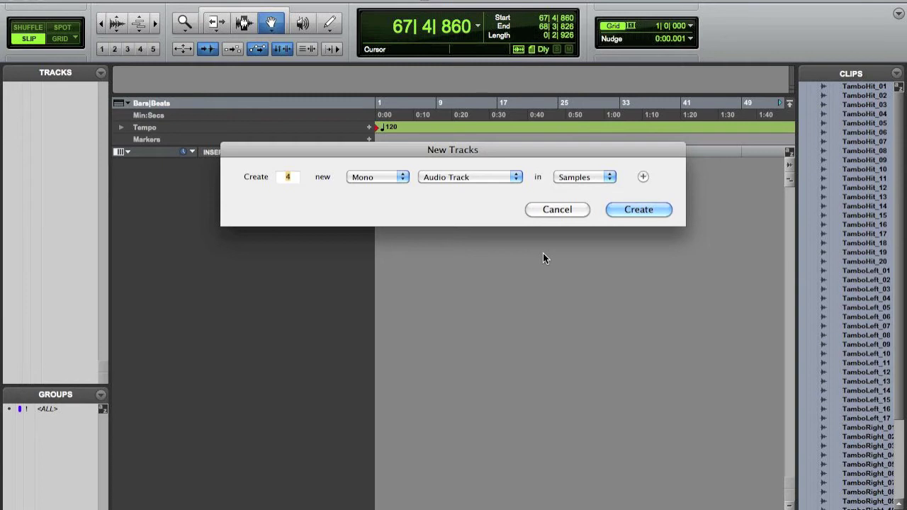
key(Return)
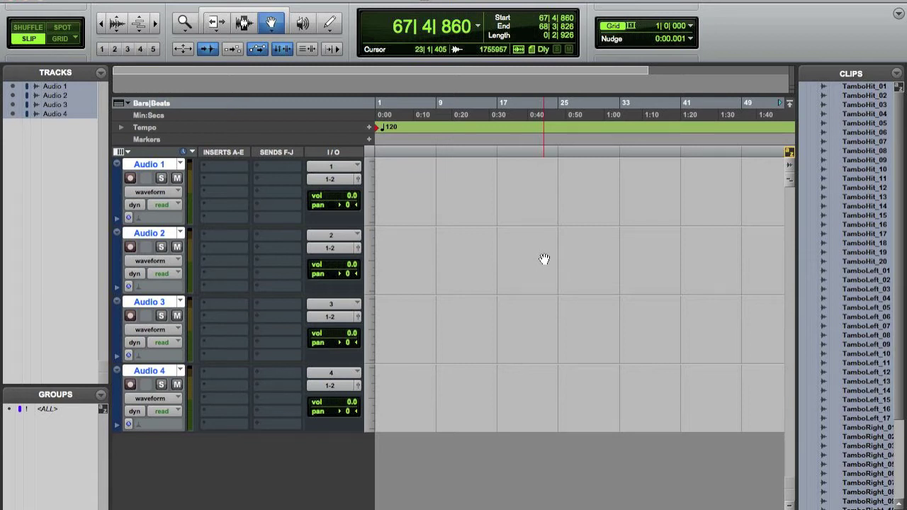
click(676, 26)
click(730, 77)
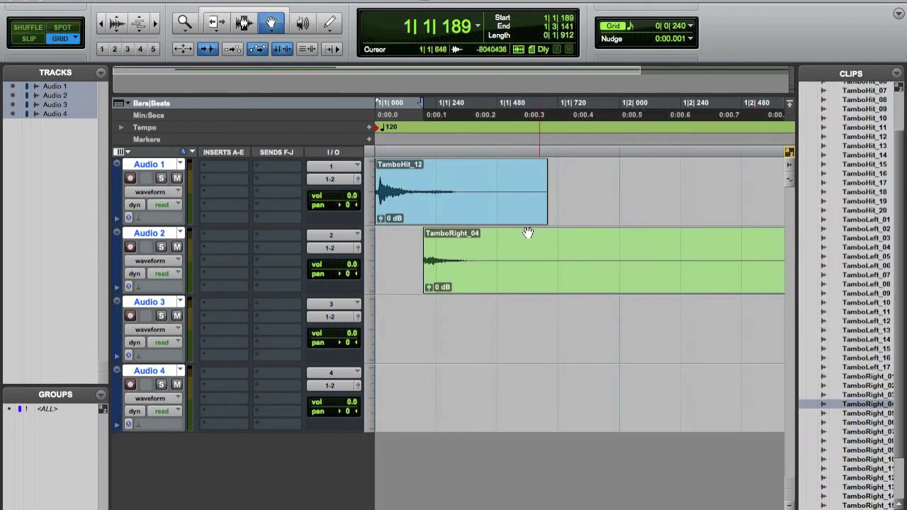
Arrange TamboHit clips on Audio 1 and TamboRight and TamboLeft clips on Audio 2 to 4 as a staggered pattern, with TamboRight_08 at 1|4|720
drag(484, 270, 495, 269)
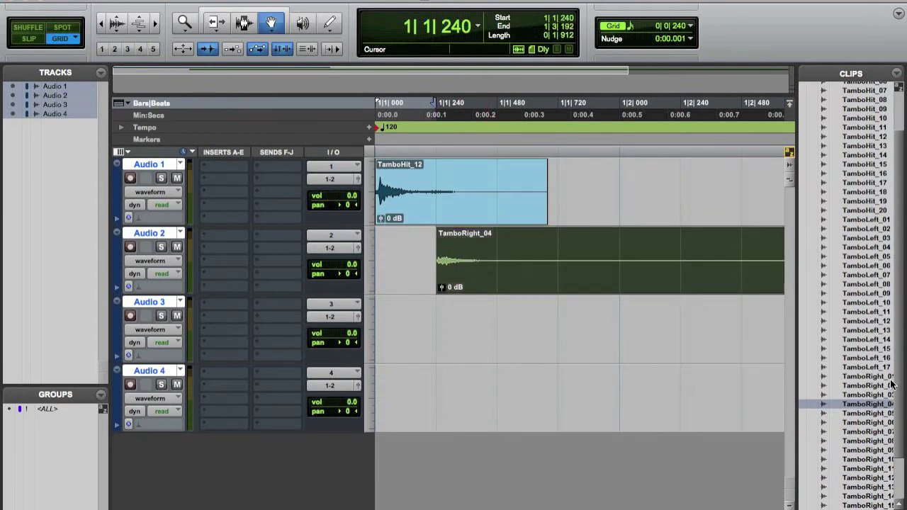
click(874, 249)
drag(875, 250, 499, 334)
drag(867, 404, 567, 393)
drag(866, 137, 625, 186)
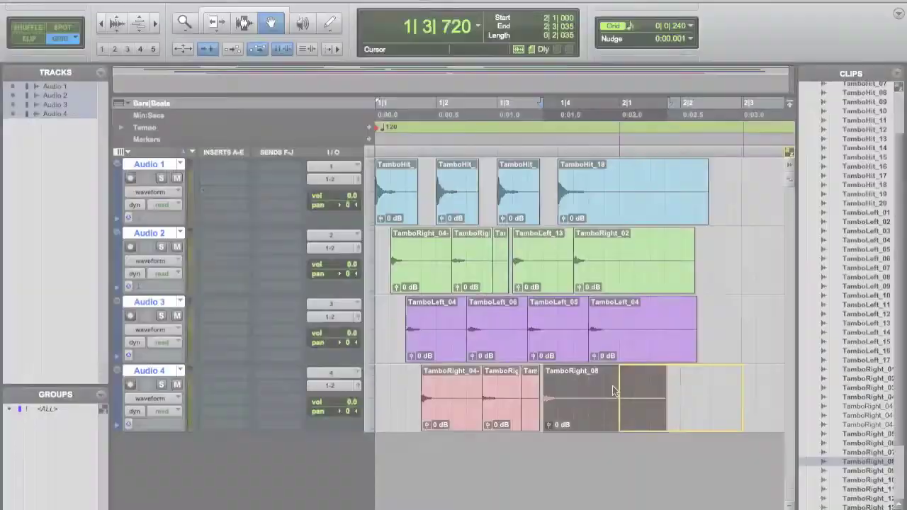
drag(626, 391, 610, 387)
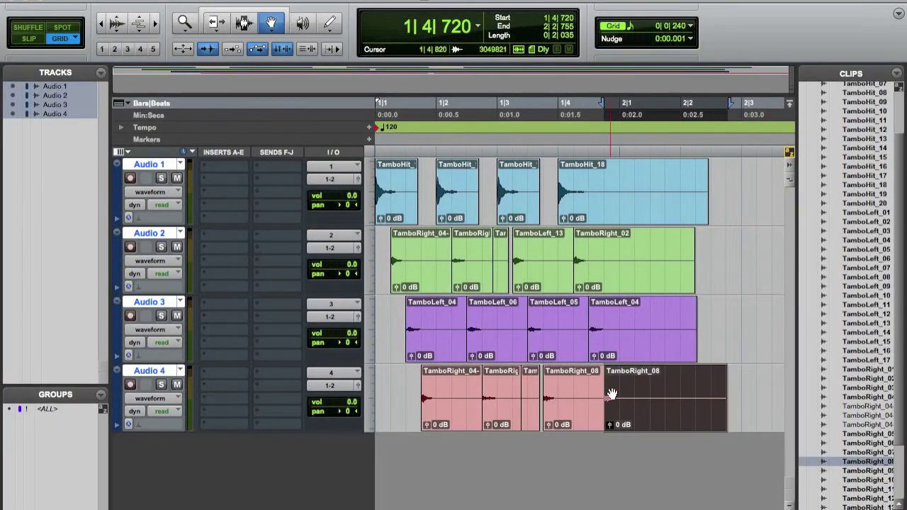
Play back the tambourine arrangement from the start of the session
key(Return)
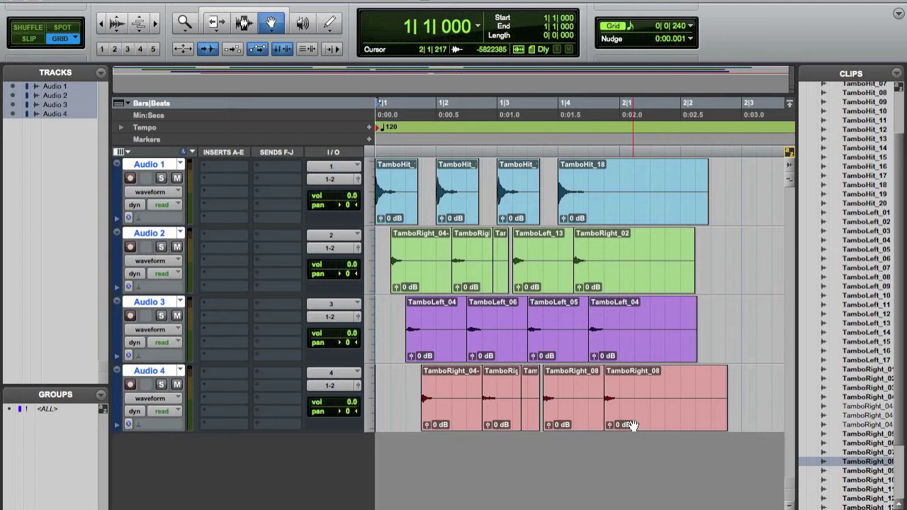
key(space)
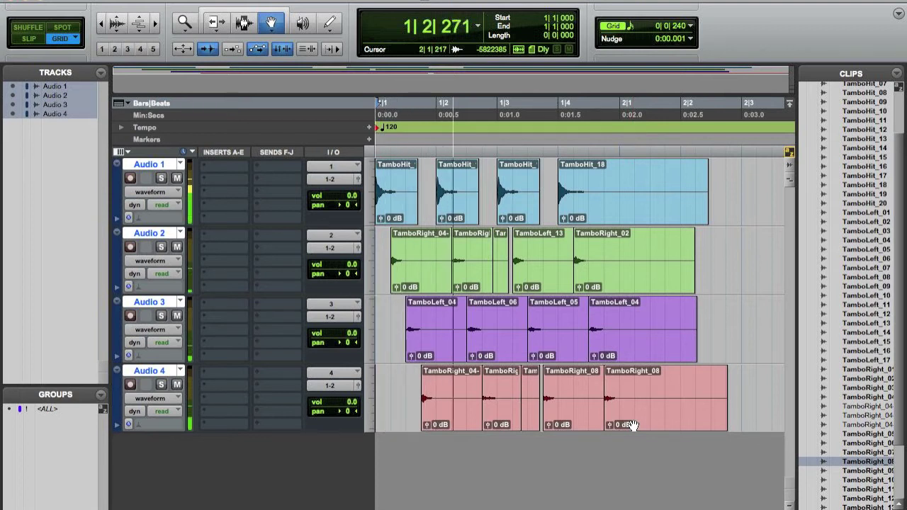
key(space)
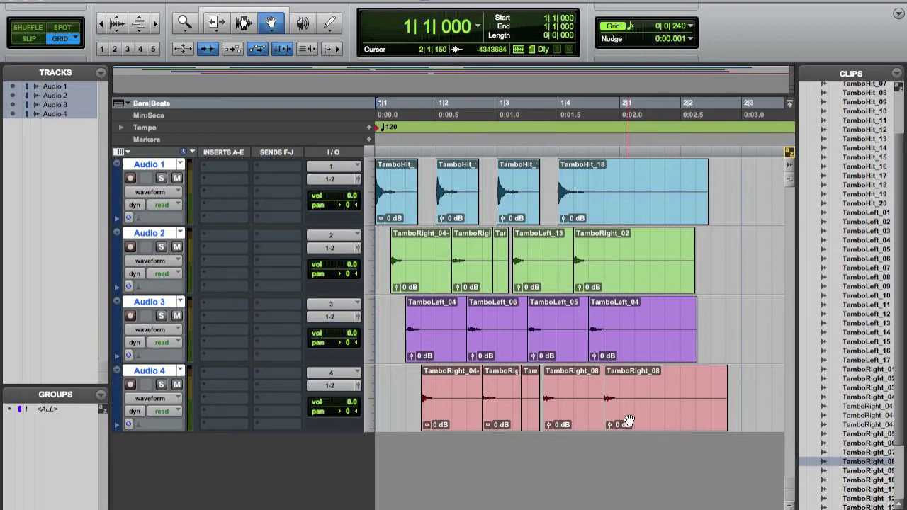
Delete all four audio tracks together with the clips on them
right_click(155, 166)
click(206, 253)
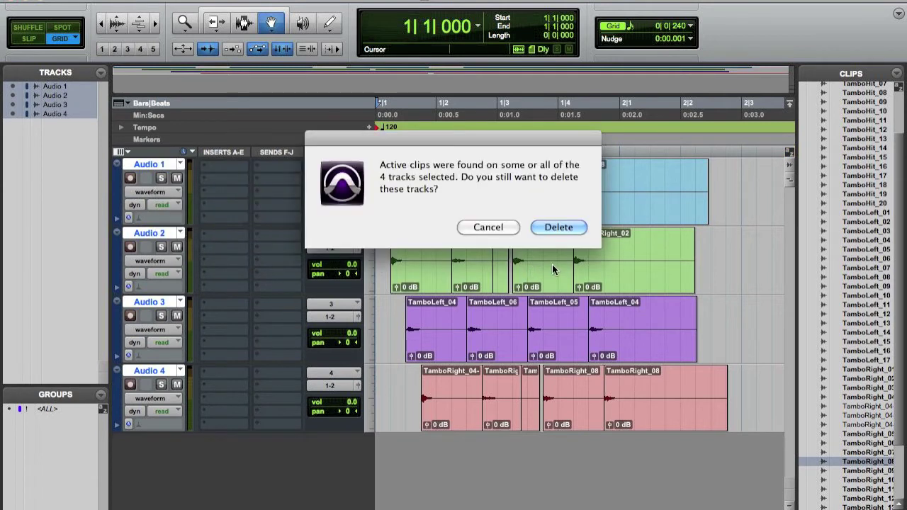
click(557, 227)
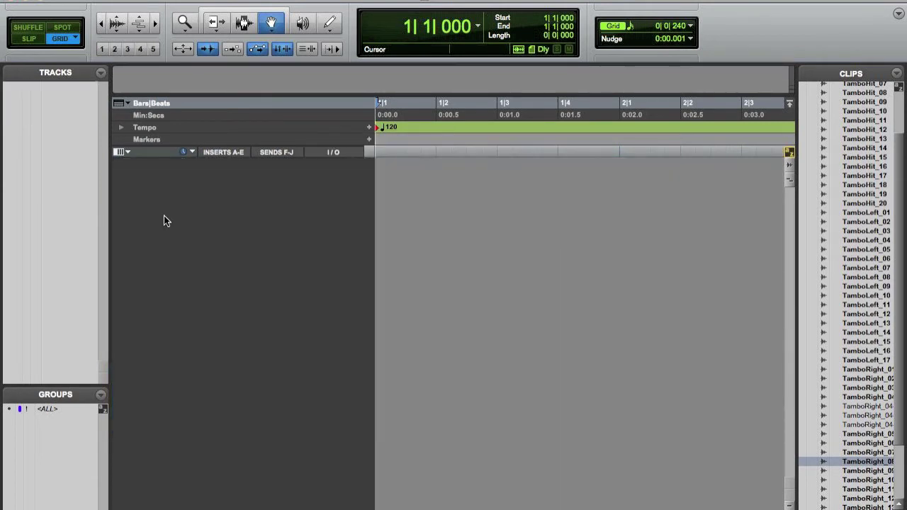
Create one mono instrument track with a ticks timebase
key(shift+super+n)
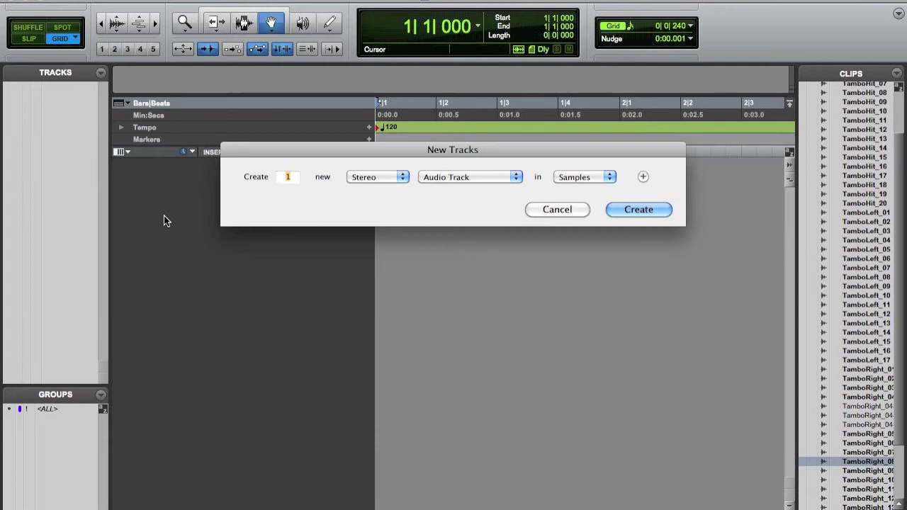
key(super+Left)
key(super+Down)
key(super+Down)
key(super+Down)
key(super+Down)
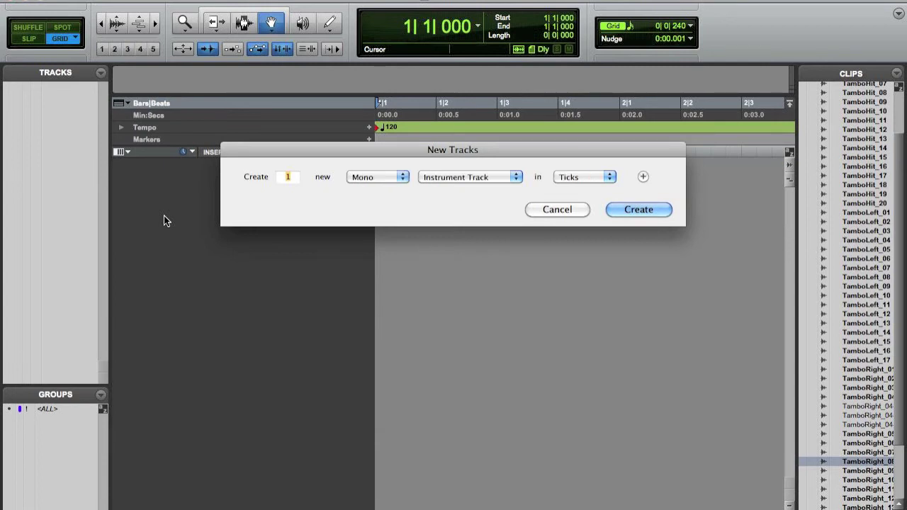
key(Return)
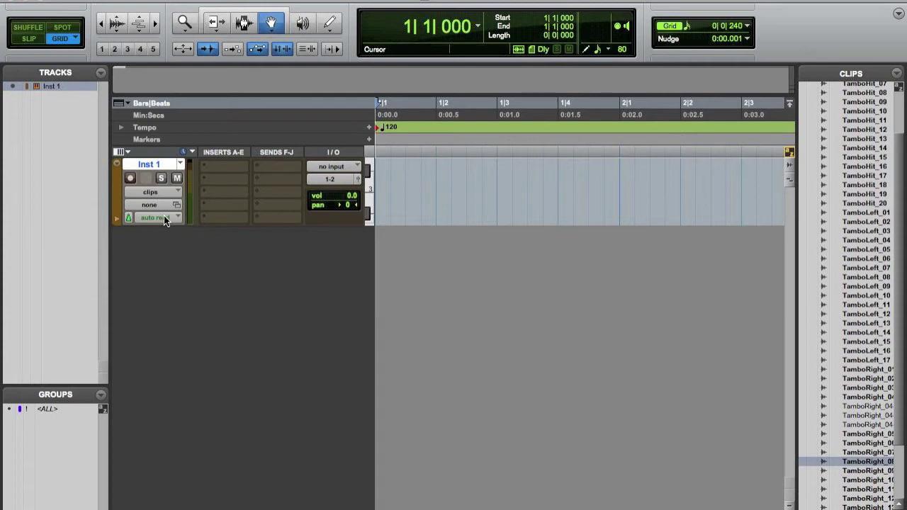
Insert the Slate Digital Trigger (mono) plug-in in the first insert slot of the Inst 1 track
click(219, 164)
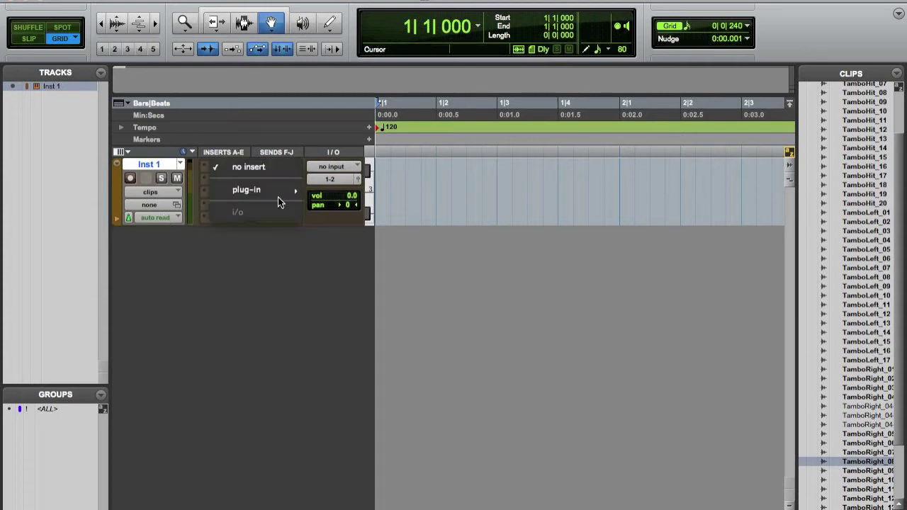
mouse_move(276, 190)
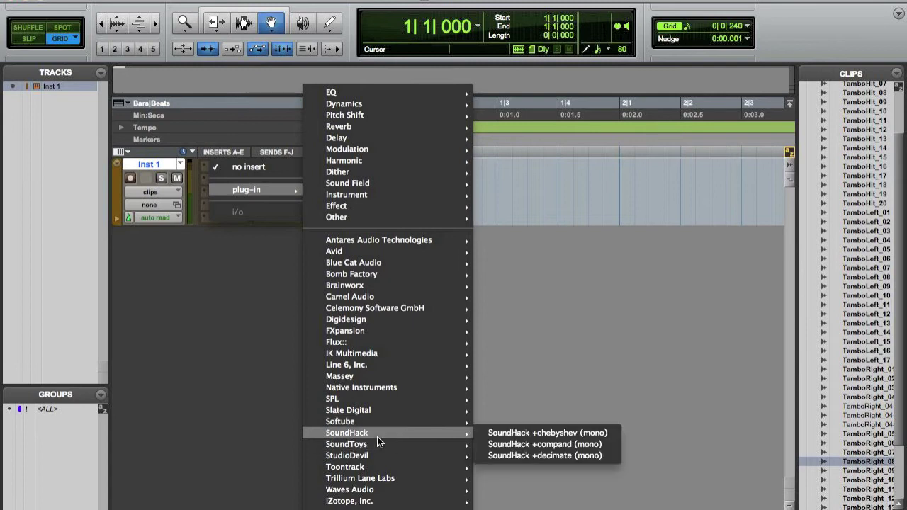
mouse_move(378, 411)
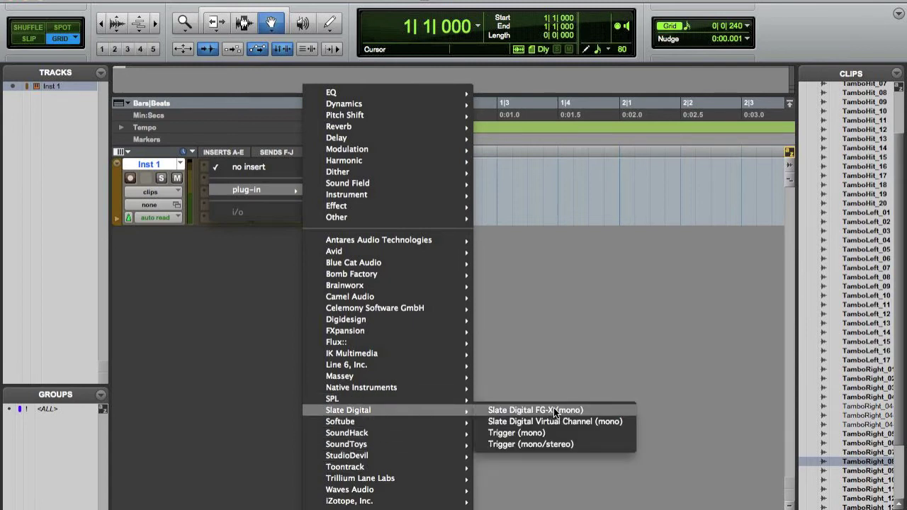
click(550, 431)
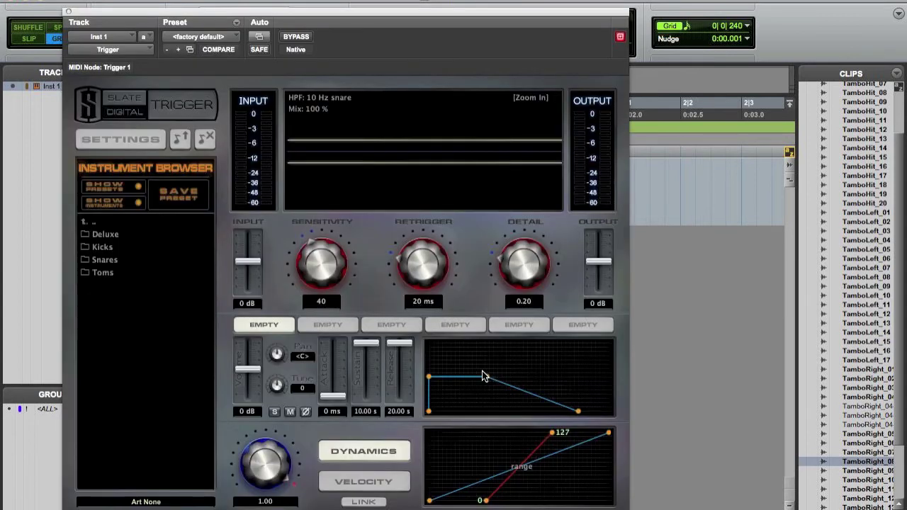
Load Tambo by ahjteam.tci from the Samples folder into Trigger's first slot and check the plug-in's MIDI In Note setting
click(113, 225)
double_click(110, 223)
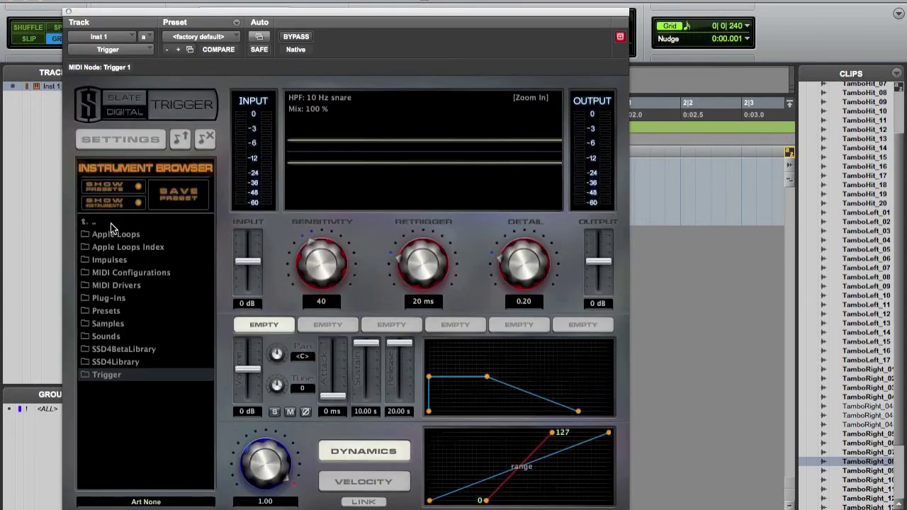
double_click(116, 321)
double_click(153, 373)
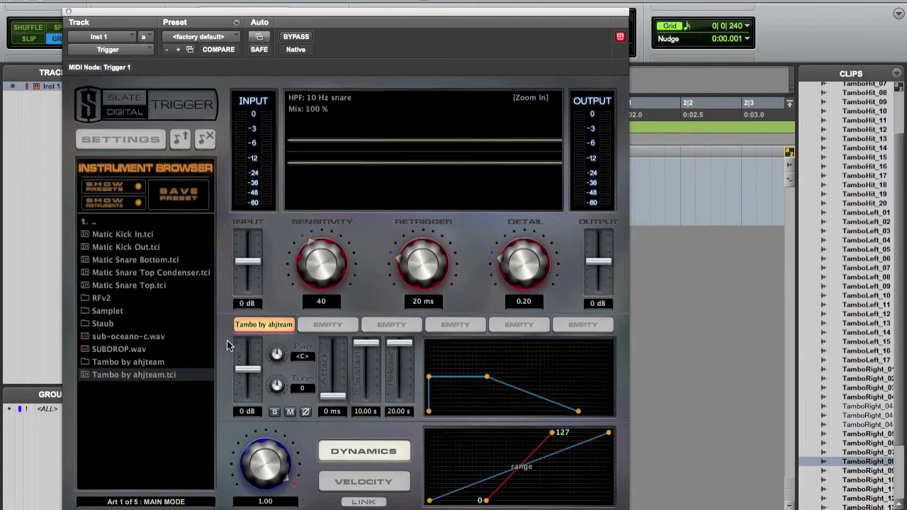
click(125, 139)
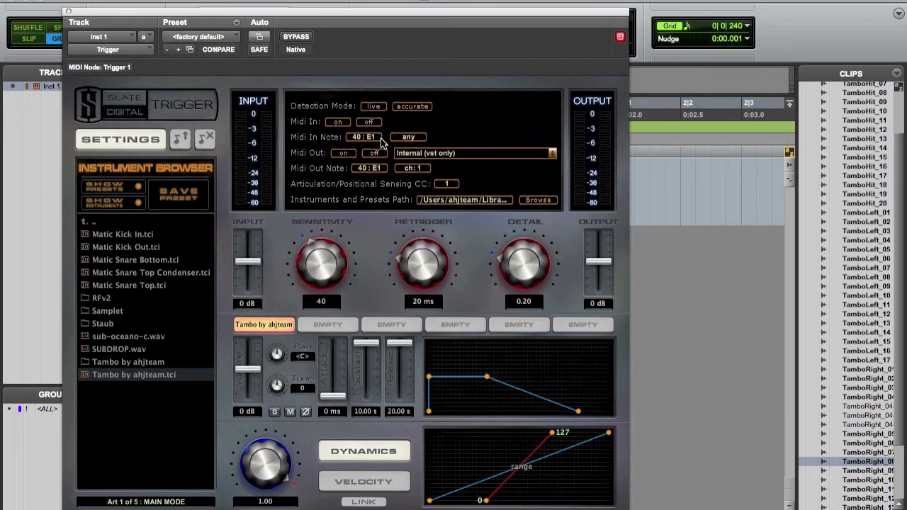
click(68, 11)
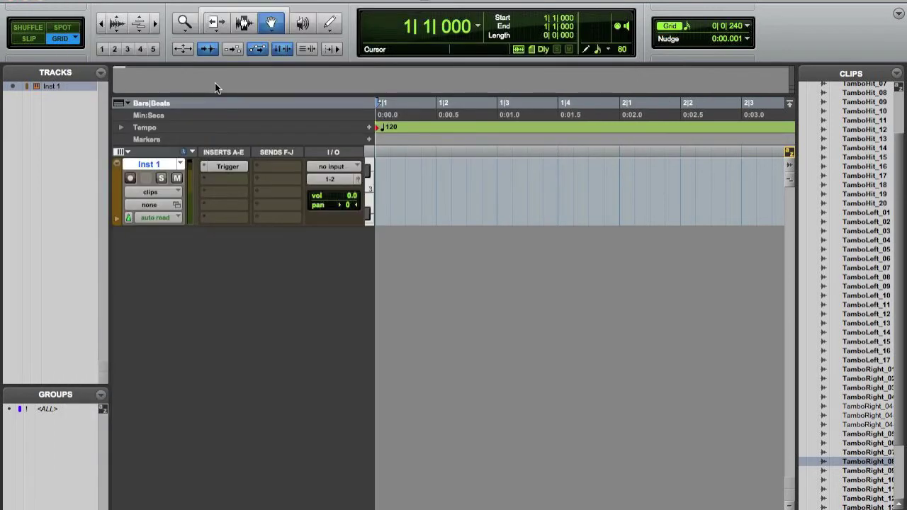
Show the instrument section in the mixer and route the Inst 1 track's MIDI output to Trigger 1 - channel-1
key(super+equal)
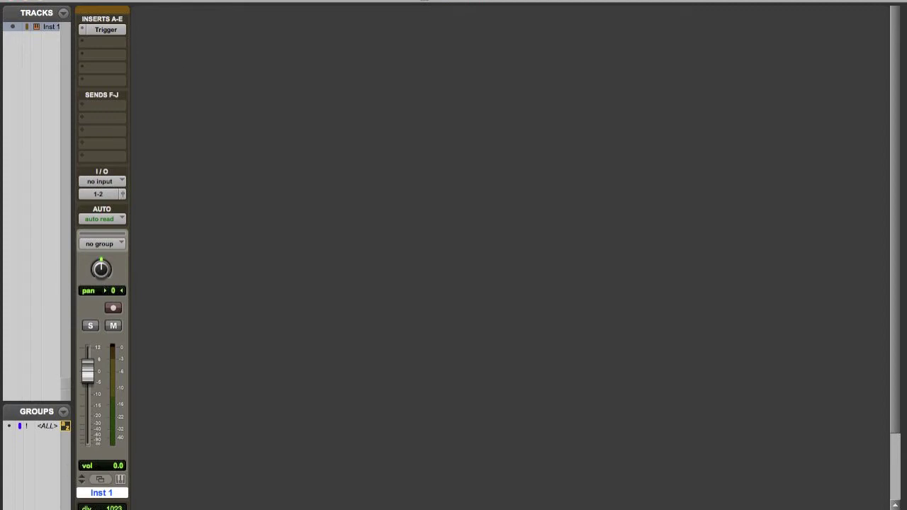
click(81, 479)
click(153, 402)
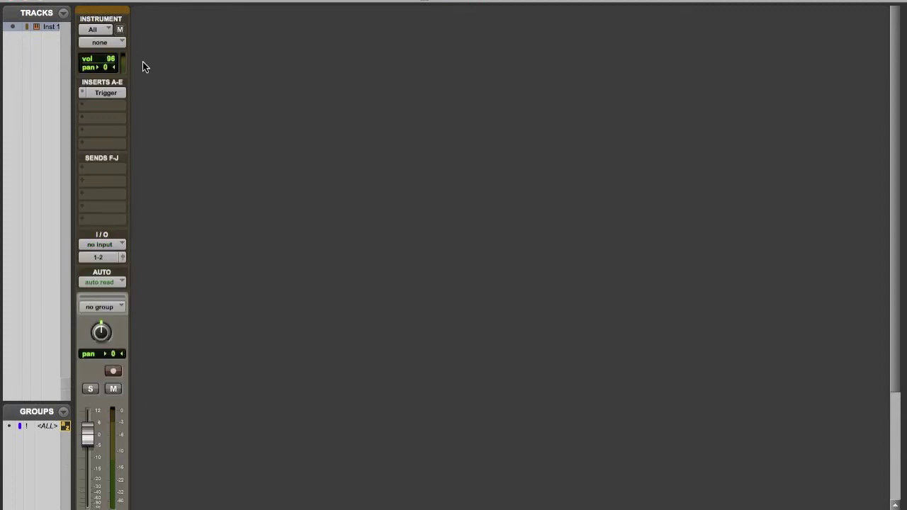
click(102, 42)
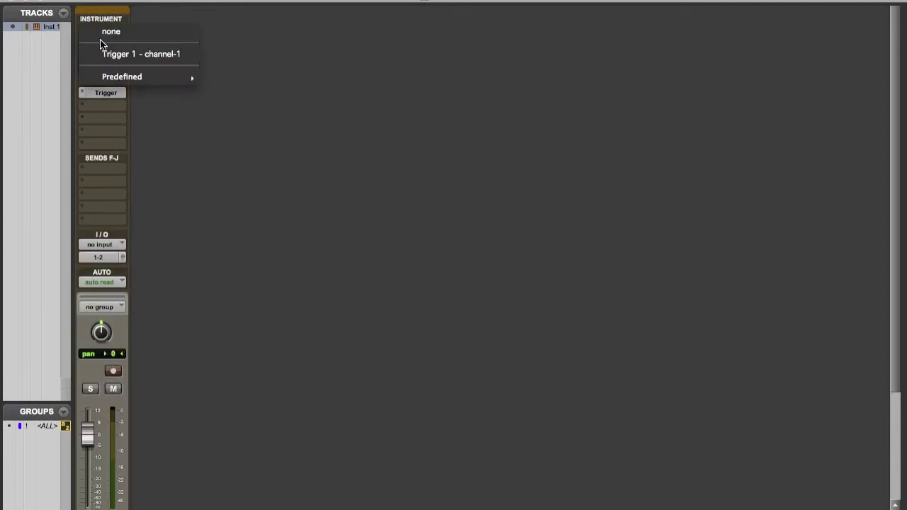
click(155, 54)
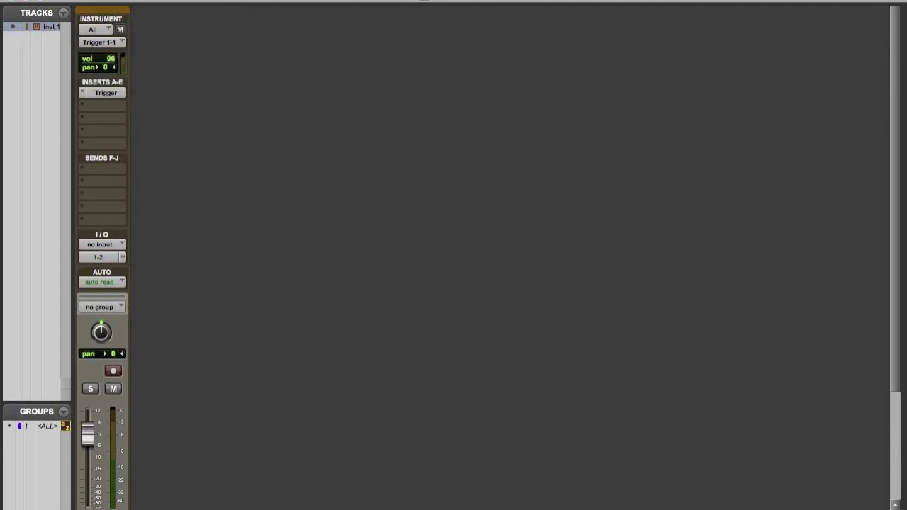
key(super+equal)
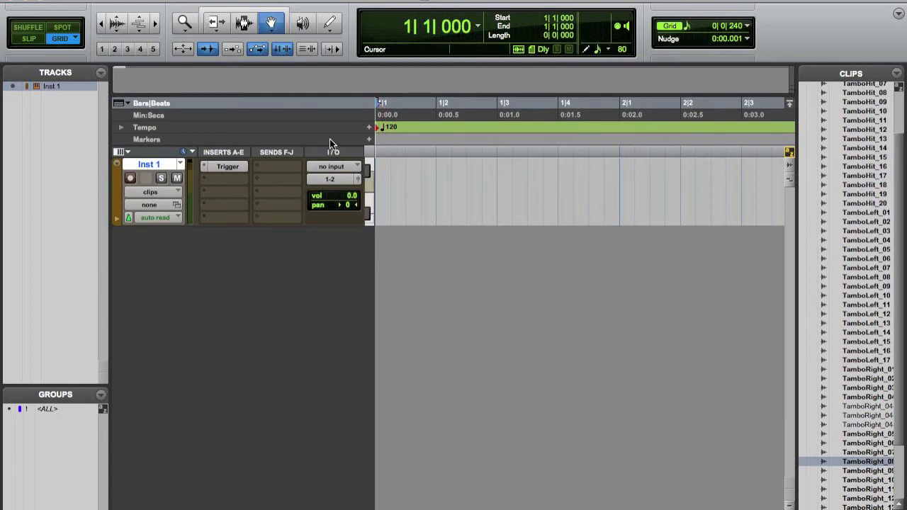
Switch the Inst 1 track to notes view at a taller track height and activate the Pencil tool
key(ctrl+minus)
key(F10)
drag(293, 227, 293, 293)
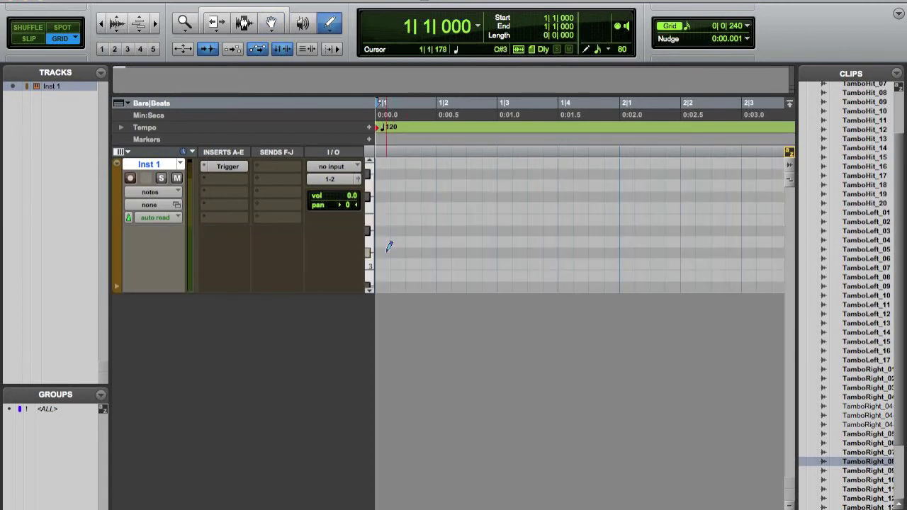
Draw four sixteenth-length E1 notes on the Inst 1 track, one on each beat of bar 1
click(368, 289)
click(368, 288)
click(368, 288)
click(369, 289)
click(368, 288)
click(369, 288)
click(369, 288)
click(368, 288)
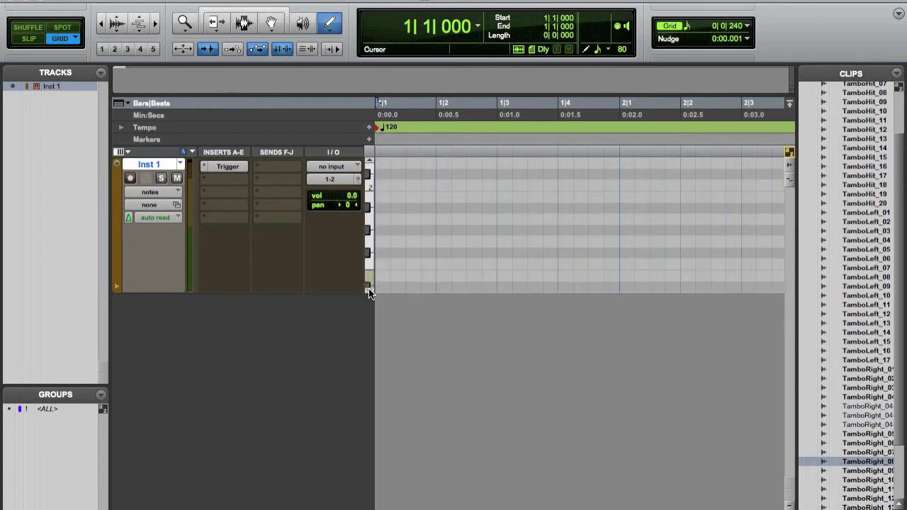
click(368, 288)
click(368, 289)
click(368, 288)
click(368, 288)
click(368, 289)
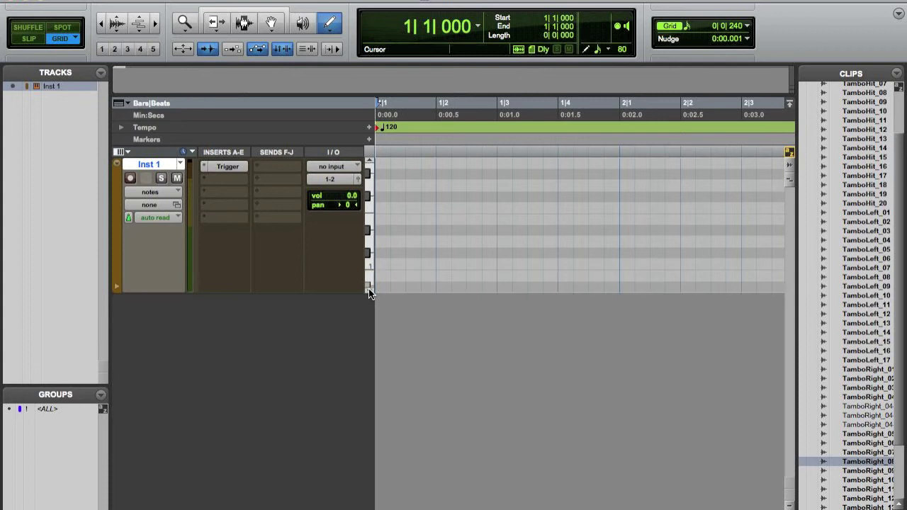
click(380, 220)
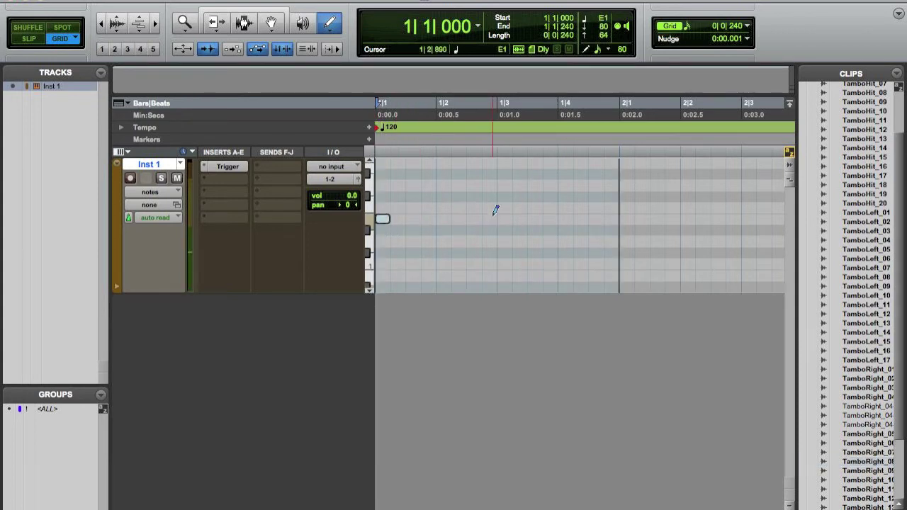
click(439, 218)
mouse_move(501, 219)
mouse_down()
mouse_move(544, 218)
mouse_move(512, 218)
mouse_up()
click(567, 219)
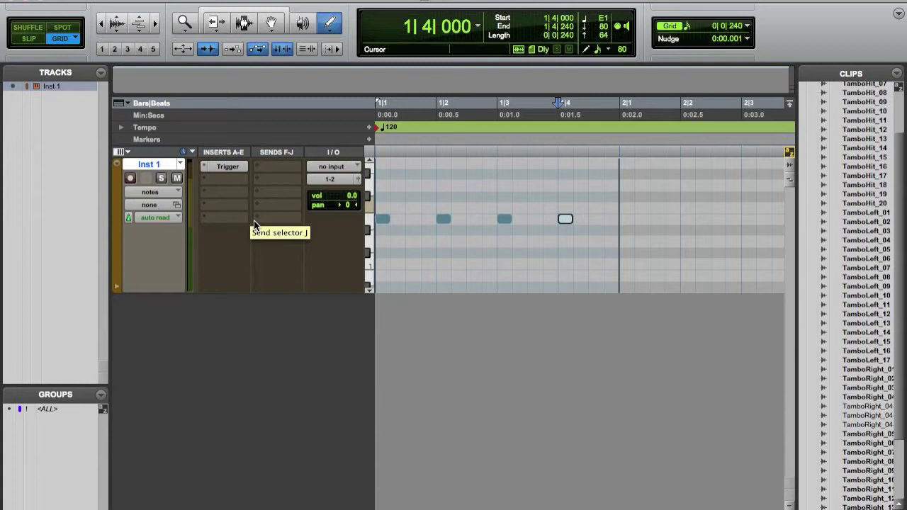
Switch the Inst 1 track to blocks view and open its bar 1 MIDI clip in the MIDI Editor with the Grabber
click(151, 192)
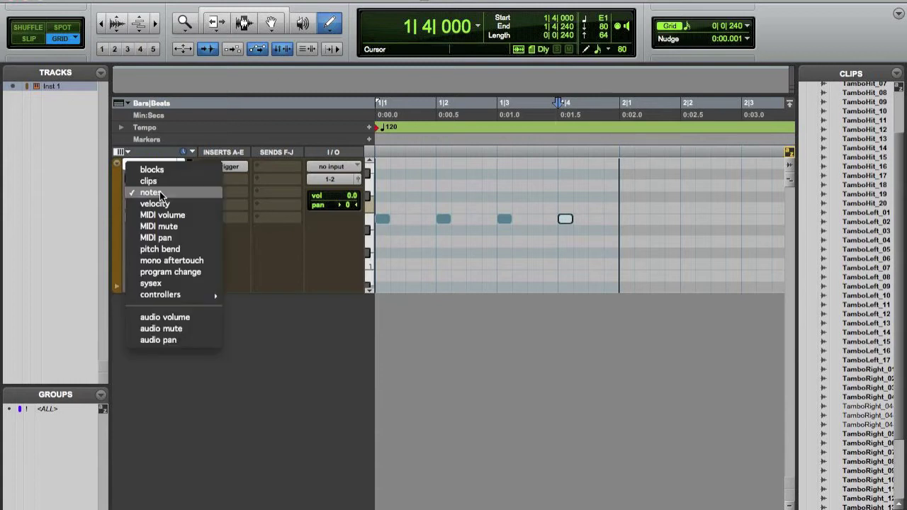
click(170, 171)
click(271, 24)
double_click(460, 219)
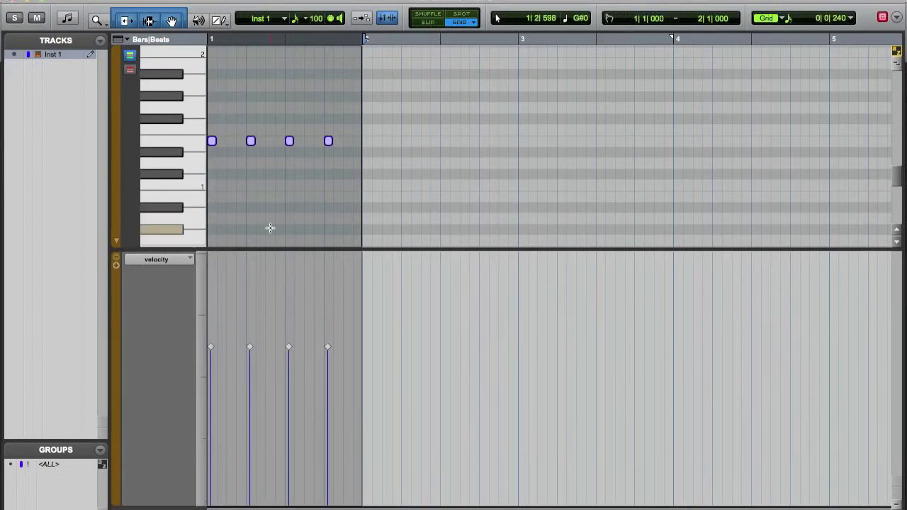
Deselect the notes in the MIDI Editor and play back the four E1 notes of bar 1
click(245, 150)
key(space)
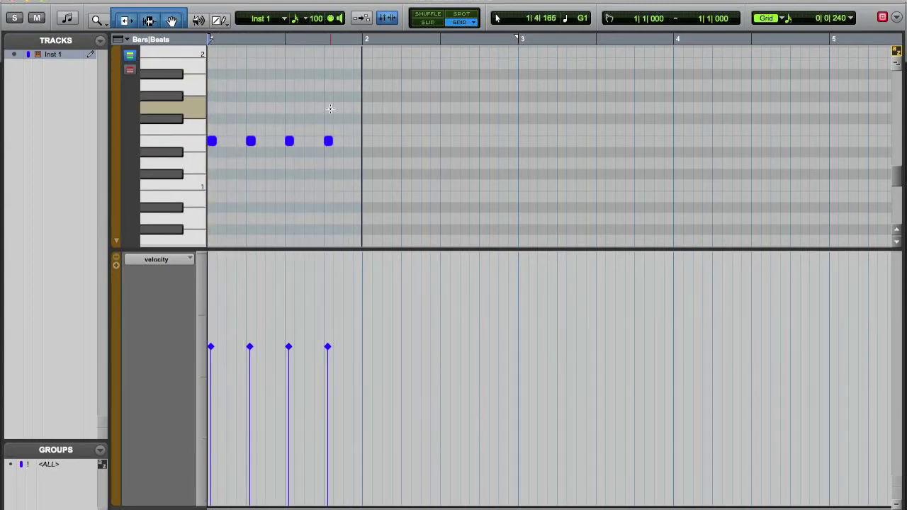
key(super+Tab)
key(super+Tab)
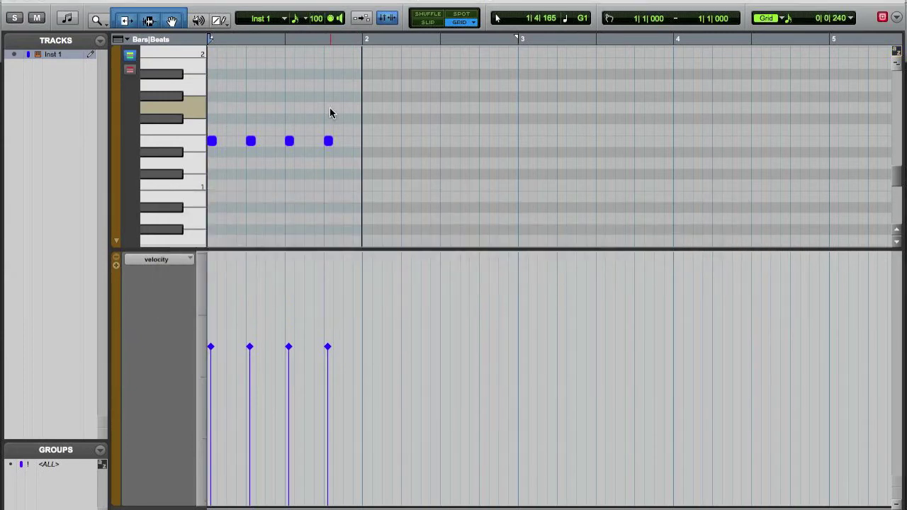
key(super+Tab)
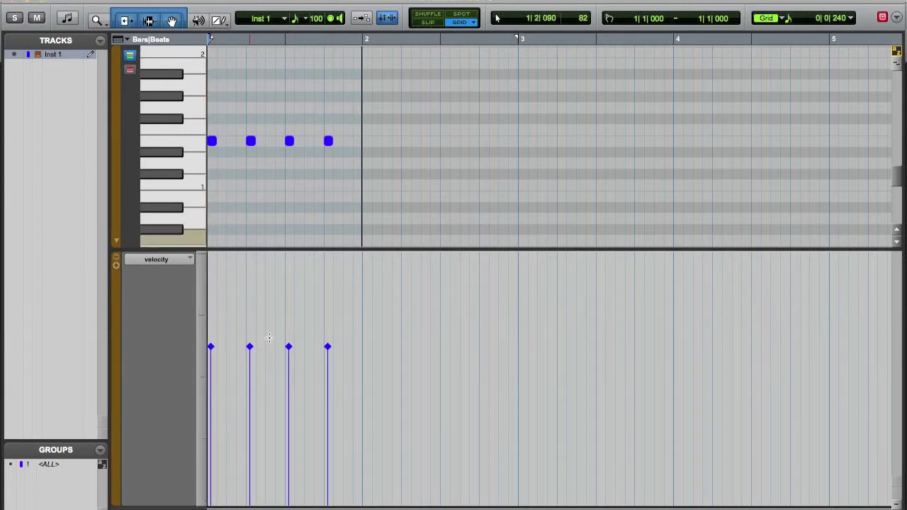
Raise the velocities of the four on-beat E1 notes in bar 1 to about 112
drag(210, 347, 209, 285)
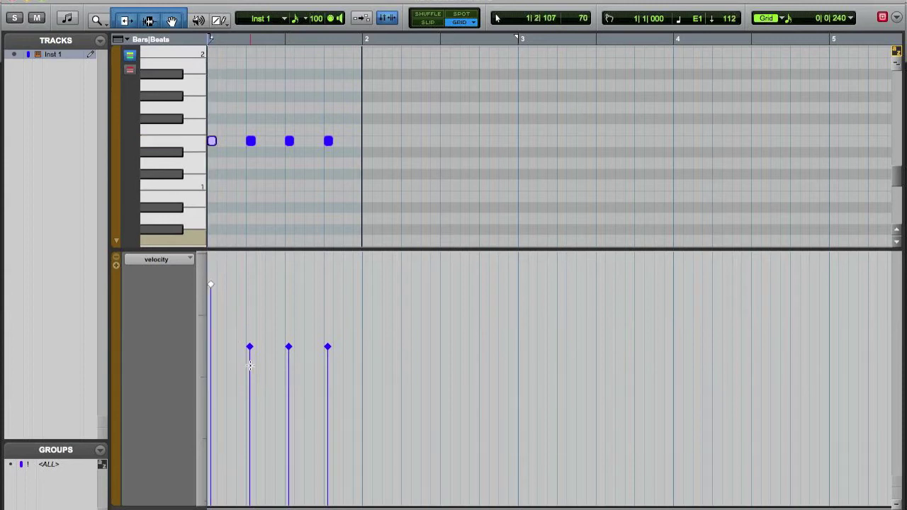
drag(253, 349, 250, 285)
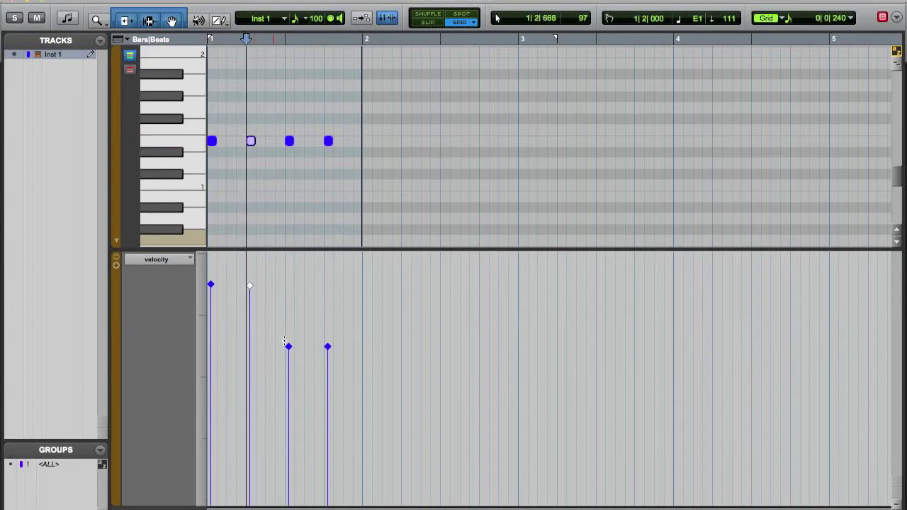
drag(292, 351, 289, 285)
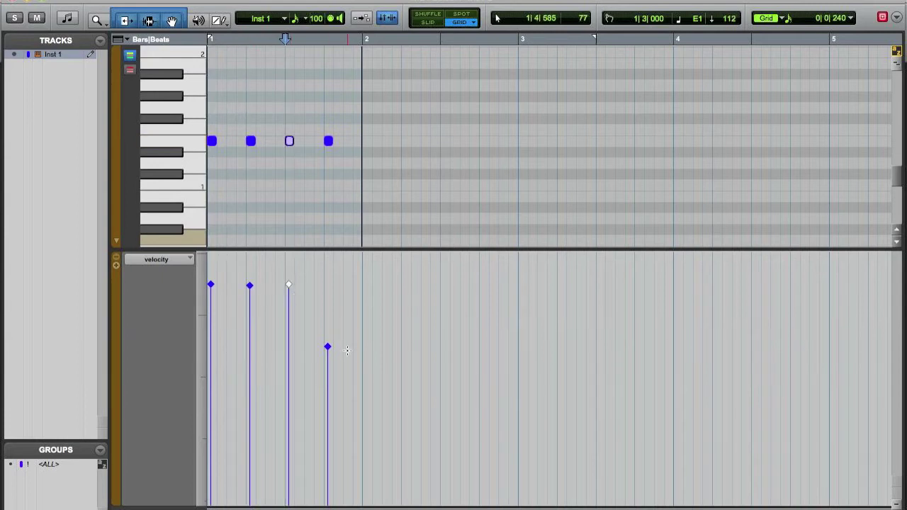
drag(328, 349, 328, 284)
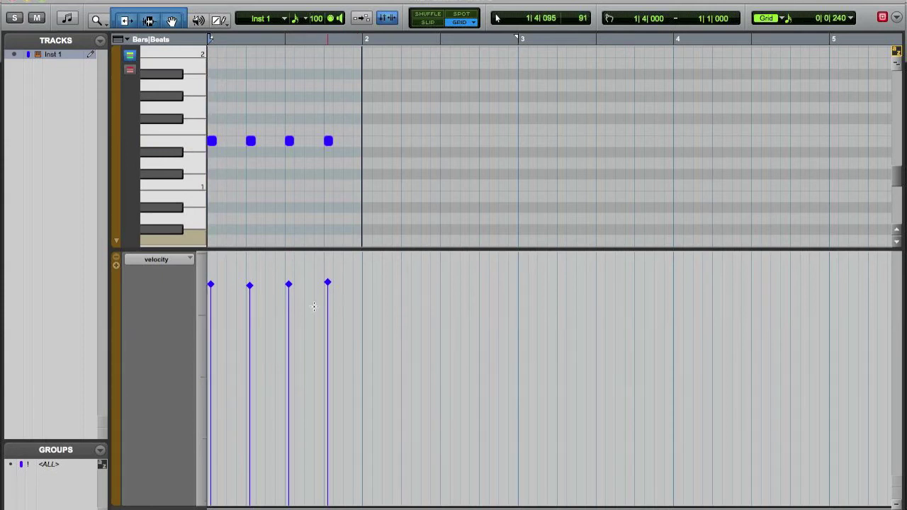
Pencil in E1 notes on the second and fourth sixteenth of every beat in bar 1
click(238, 105)
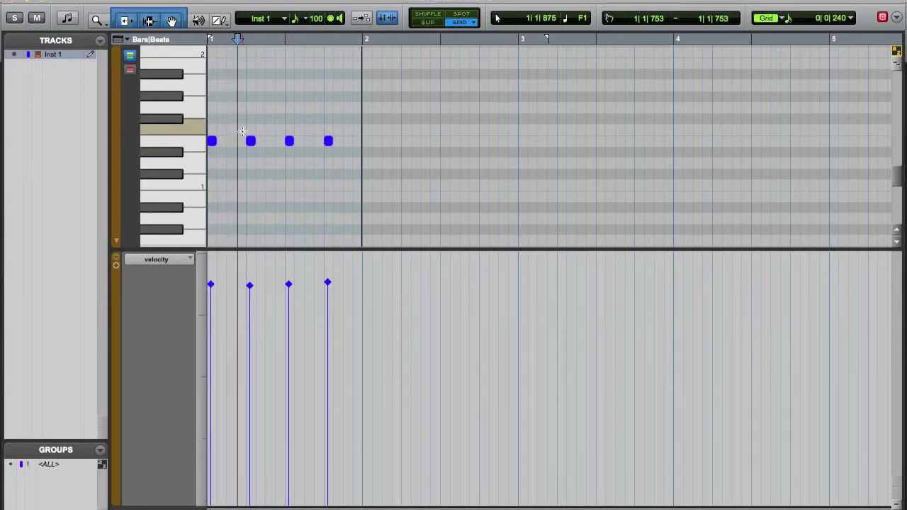
key(super+bracketright)
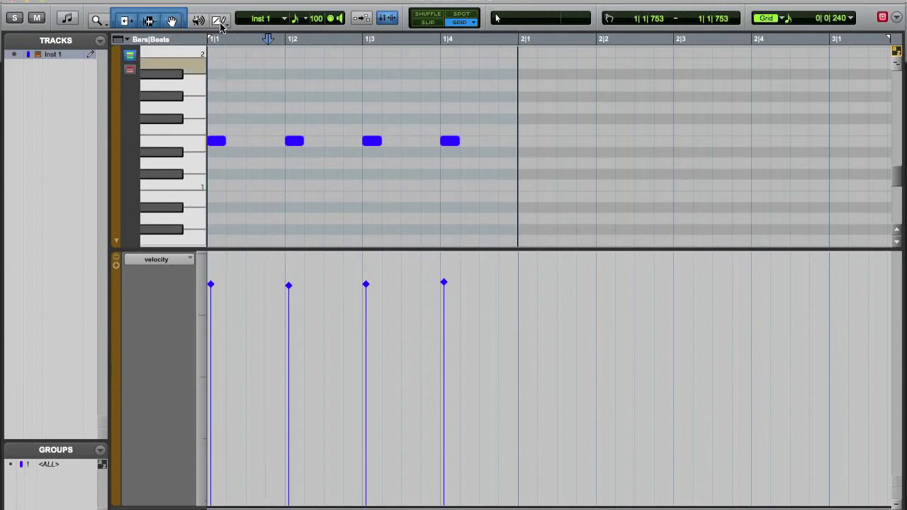
click(220, 23)
click(236, 141)
click(273, 140)
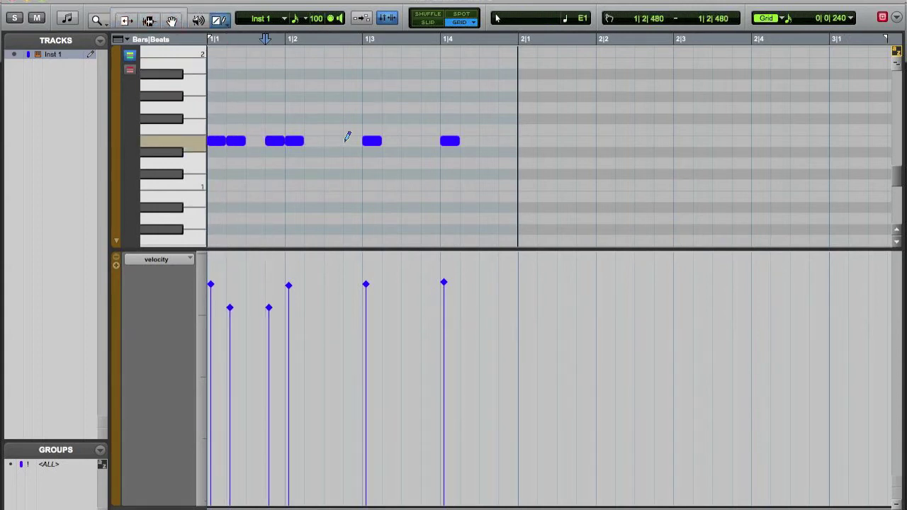
click(313, 141)
click(352, 141)
click(391, 141)
click(430, 141)
click(469, 141)
click(508, 141)
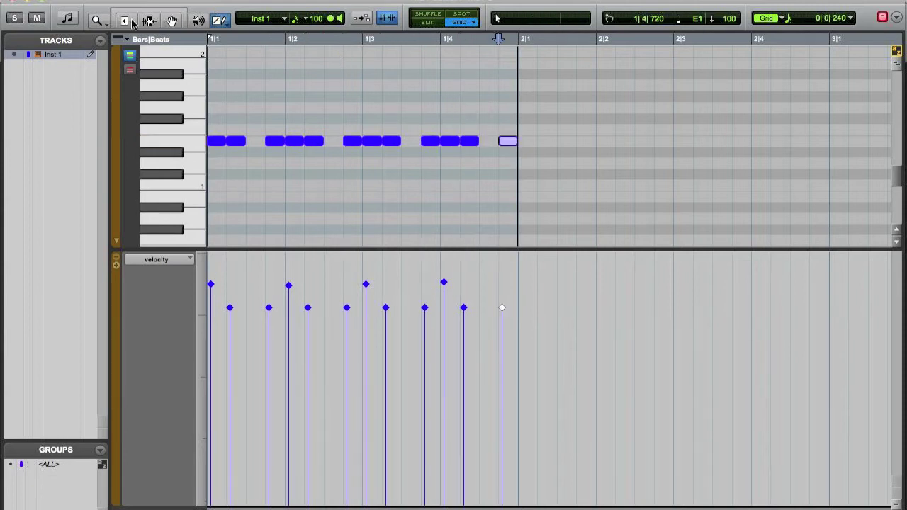
Select the eight E1 notes on the second and fourth sixteenths of each beat and lower their velocity to 79
click(172, 19)
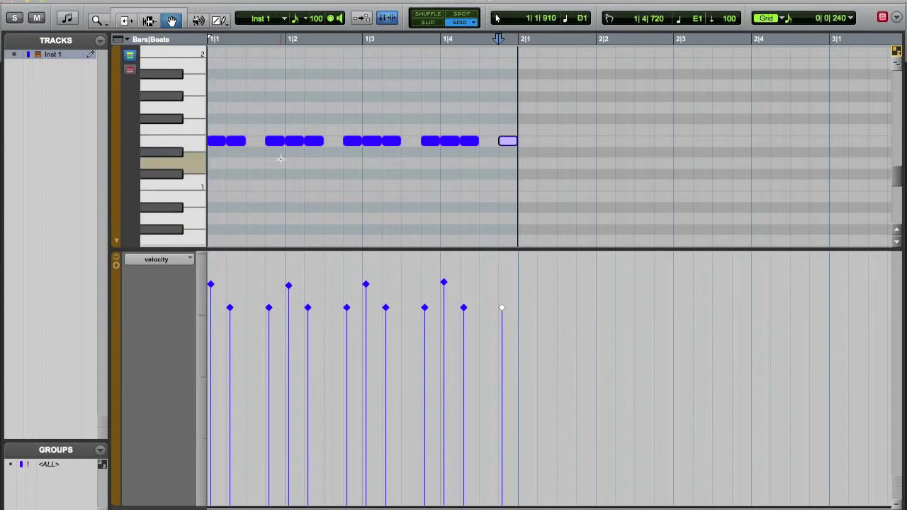
click(274, 141)
shift+click(236, 141)
shift+click(352, 141)
shift+click(313, 141)
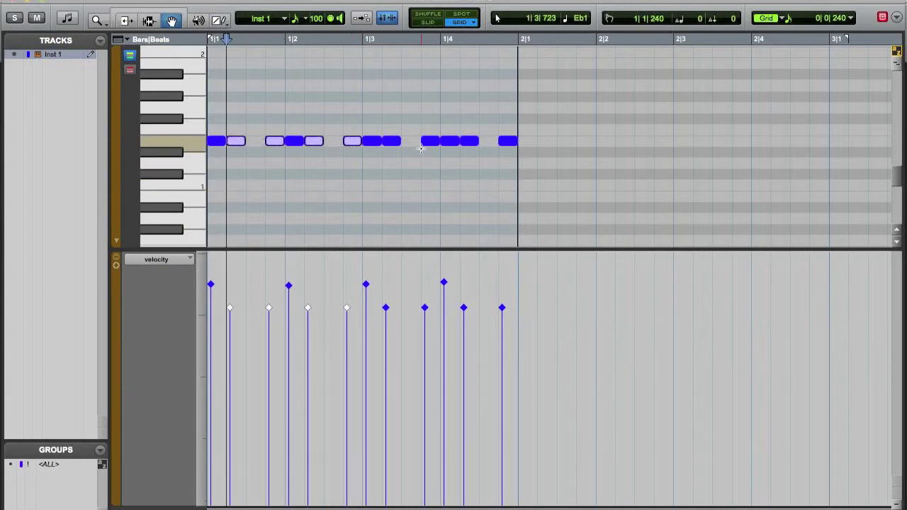
shift+drag(440, 161, 381, 129)
drag(511, 164, 460, 134)
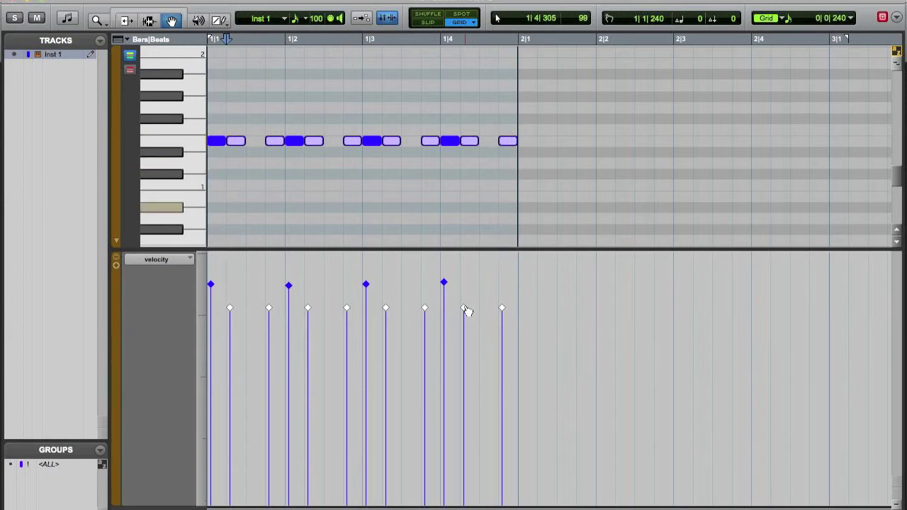
drag(465, 309, 464, 349)
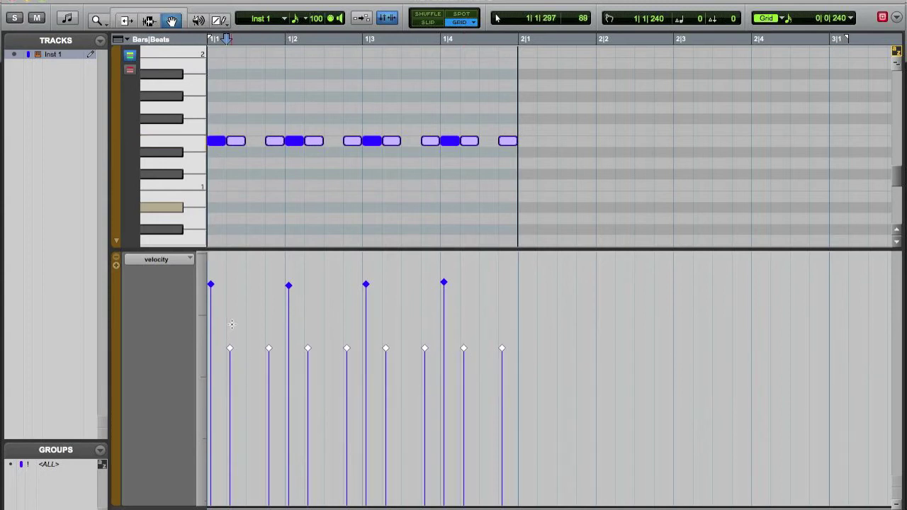
click(238, 141)
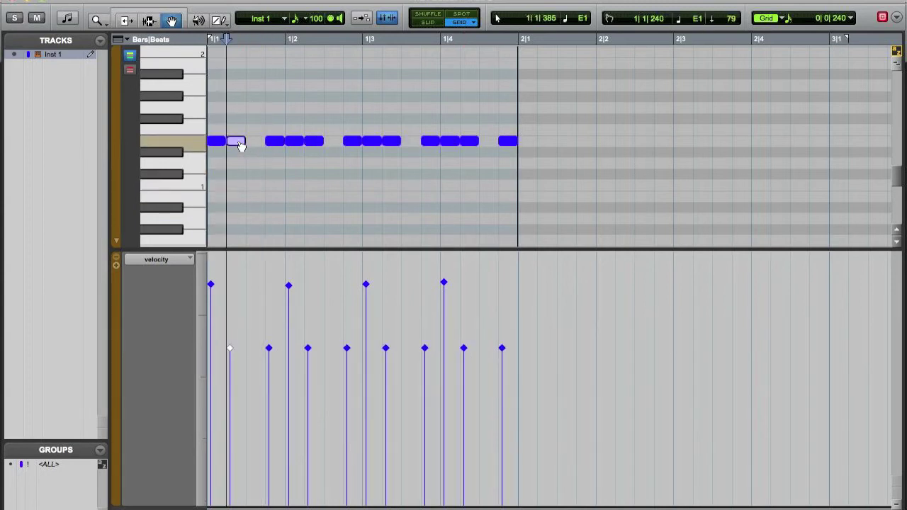
click(231, 351)
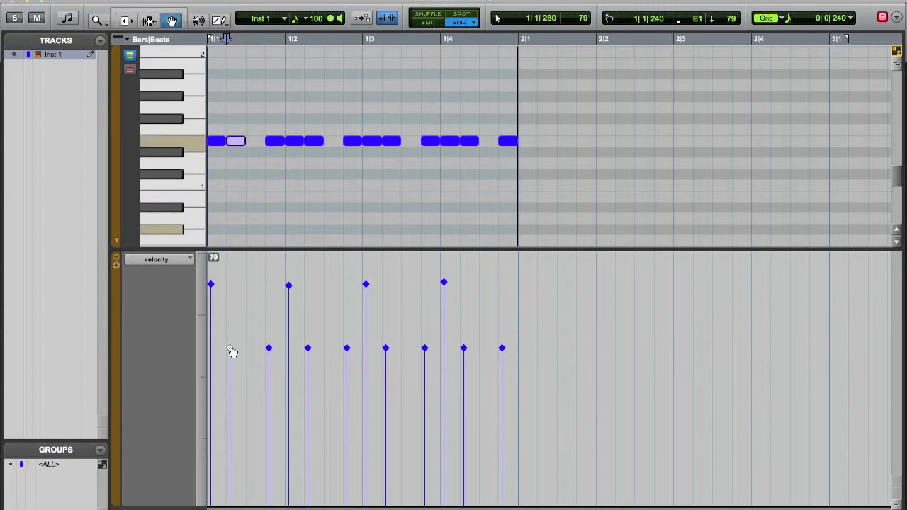
click(274, 173)
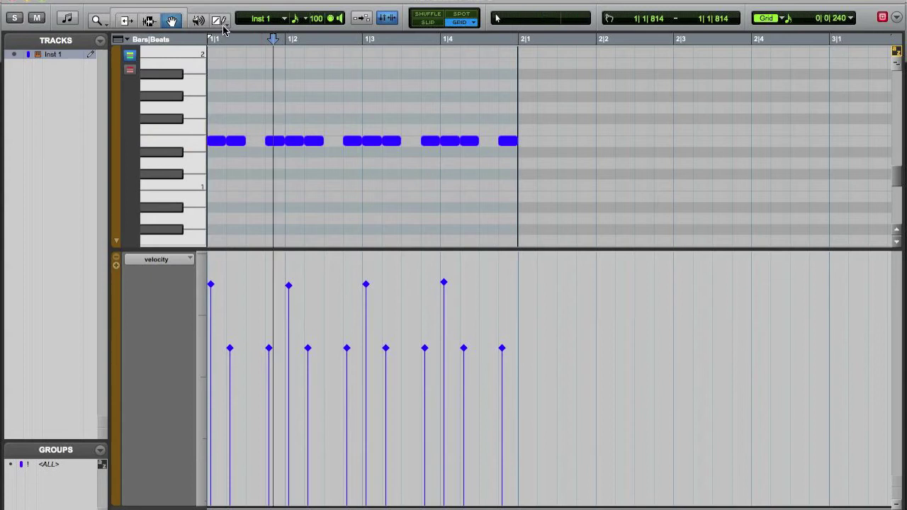
Pencil in E1 notes on the third sixteenth of every beat to fill the remaining gaps in bar 1
key(F10)
click(251, 141)
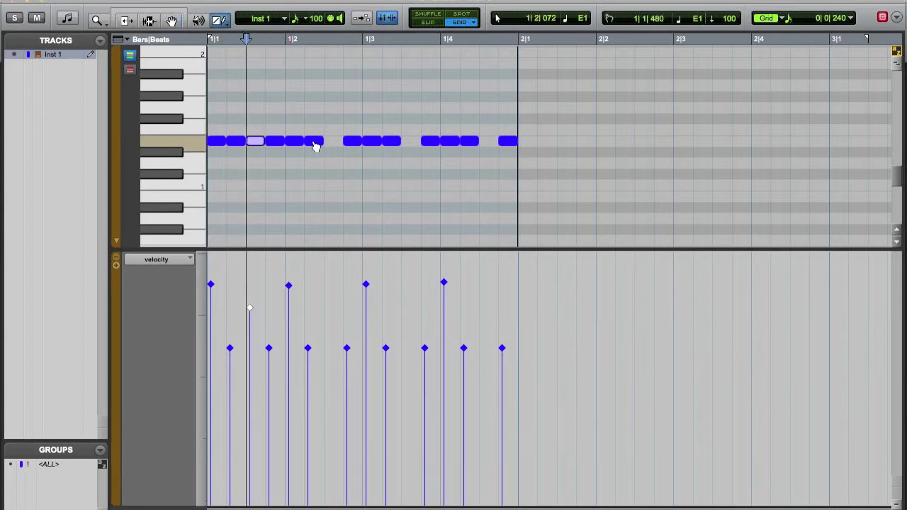
click(333, 141)
click(411, 140)
click(489, 140)
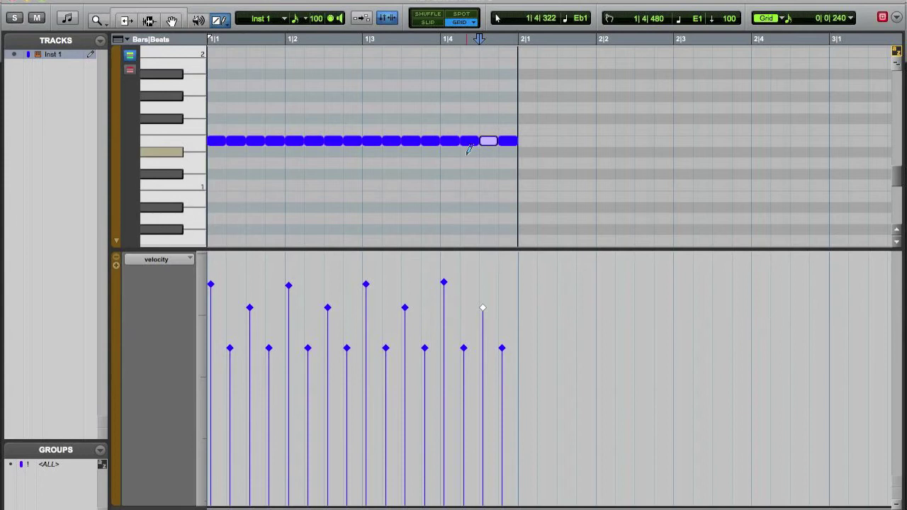
Select the four E1 notes on the third sixteenths, lower their velocity well below all other notes, and play the pattern
shift+click(415, 140)
shift+click(337, 146)
shift+click(258, 144)
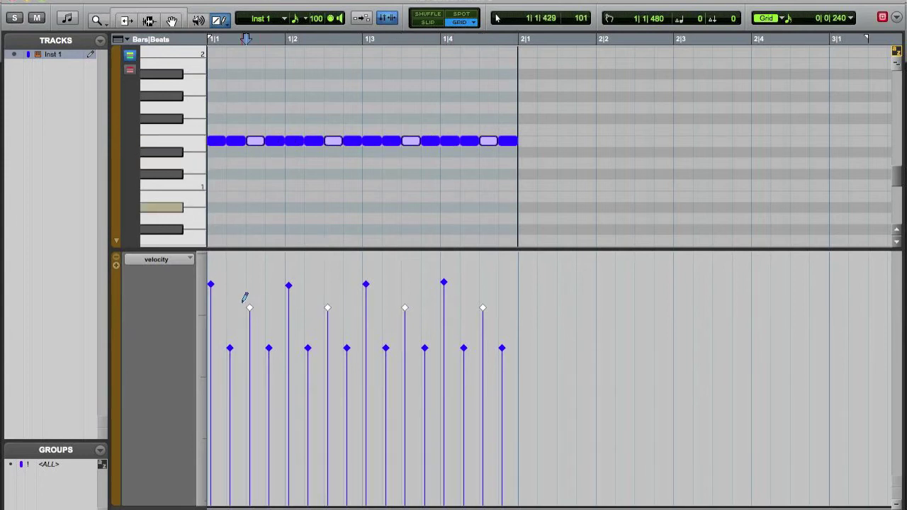
drag(251, 313, 257, 456)
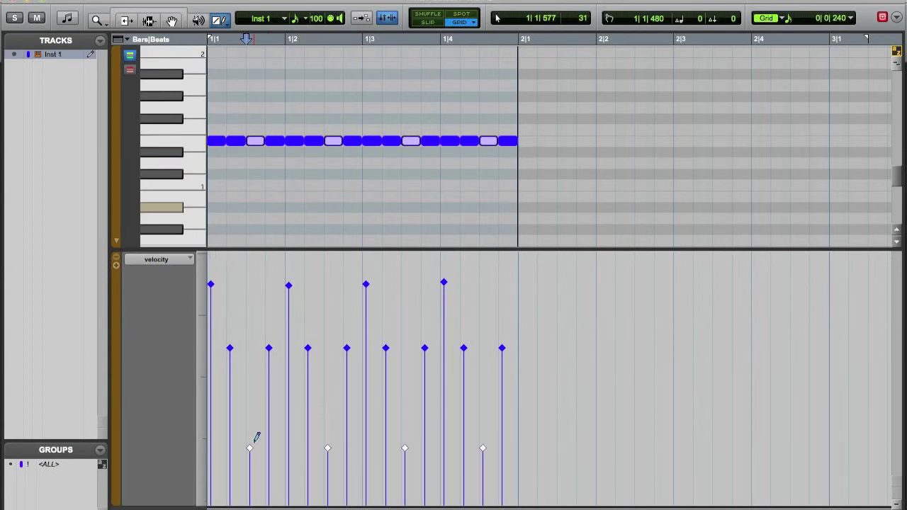
click(254, 442)
key(space)
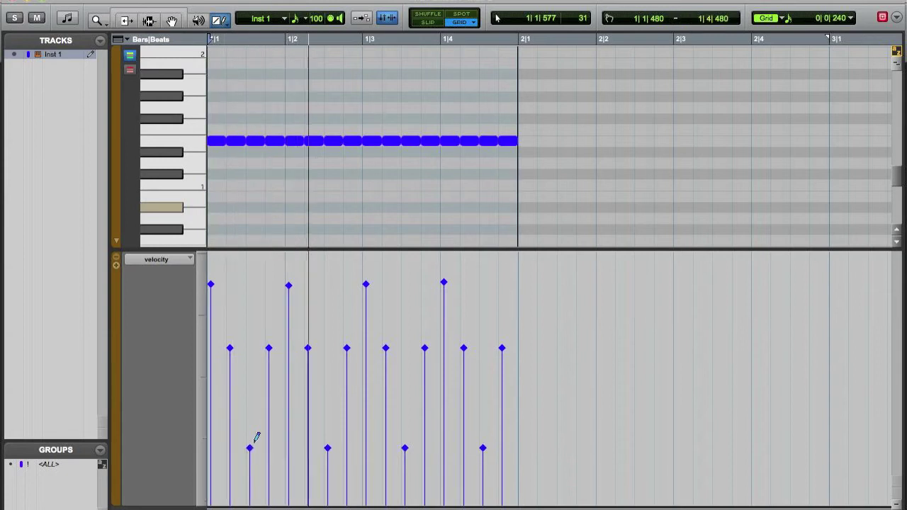
key(space)
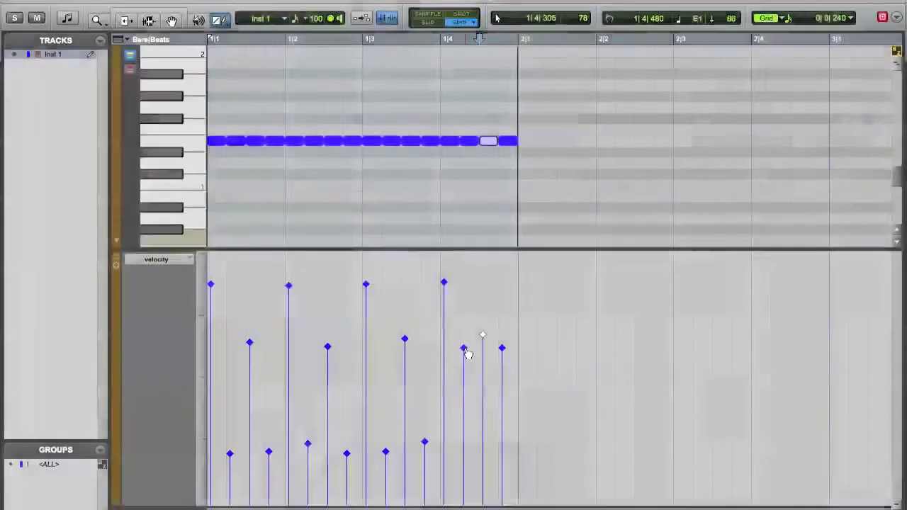
Lower the second sixteenth of beat 4 to velocity 33, its fourth sixteenth to about the same level, and play the bar from the start
click(464, 409)
drag(465, 410, 462, 440)
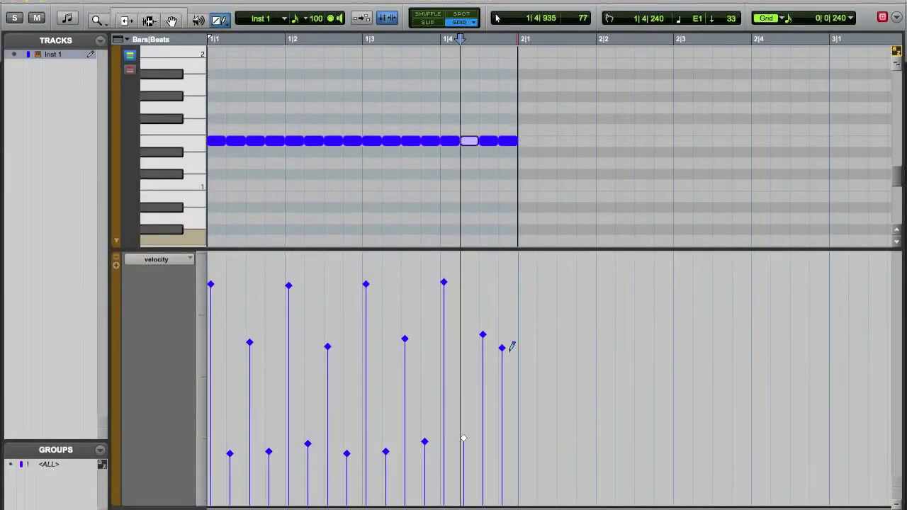
drag(503, 350, 496, 441)
key(Return)
key(space)
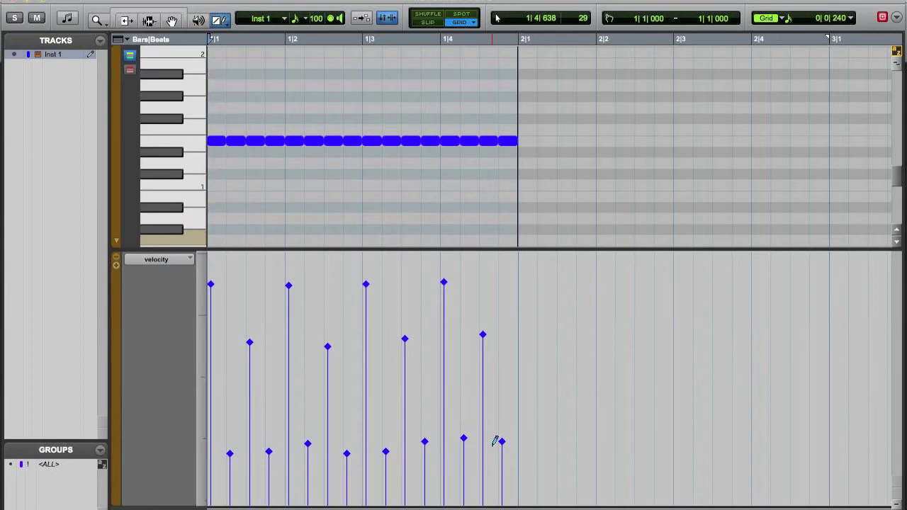
Close the MIDI Editor, switch to Finder and open the session folder containing Tambo.ptx from Downloads
click(14, 3)
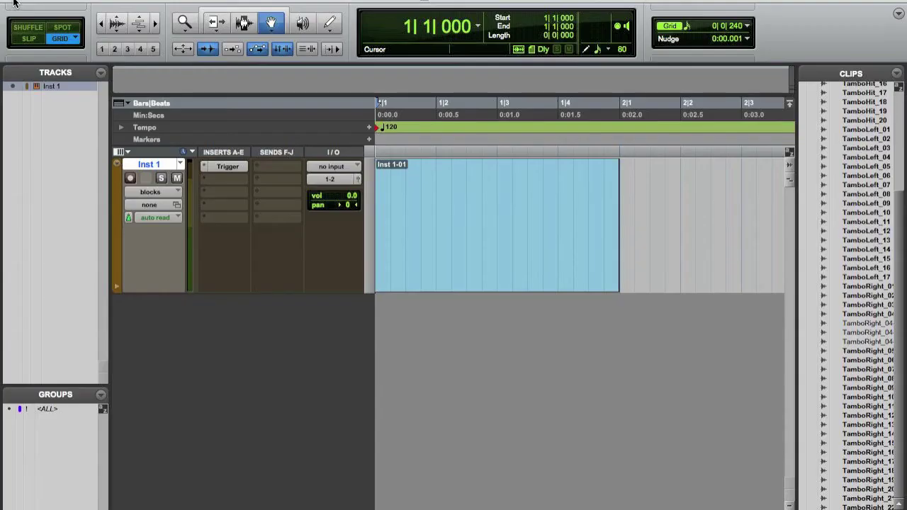
key(super+Tab)
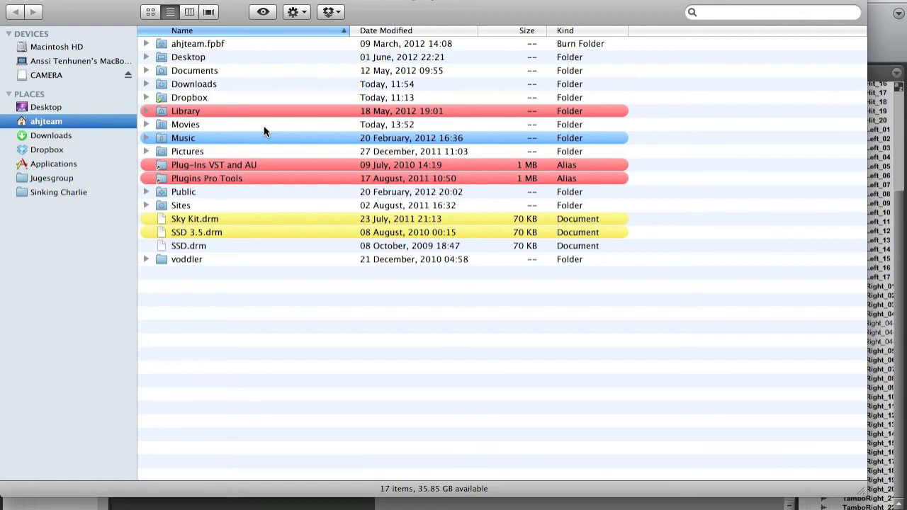
click(56, 136)
double_click(200, 45)
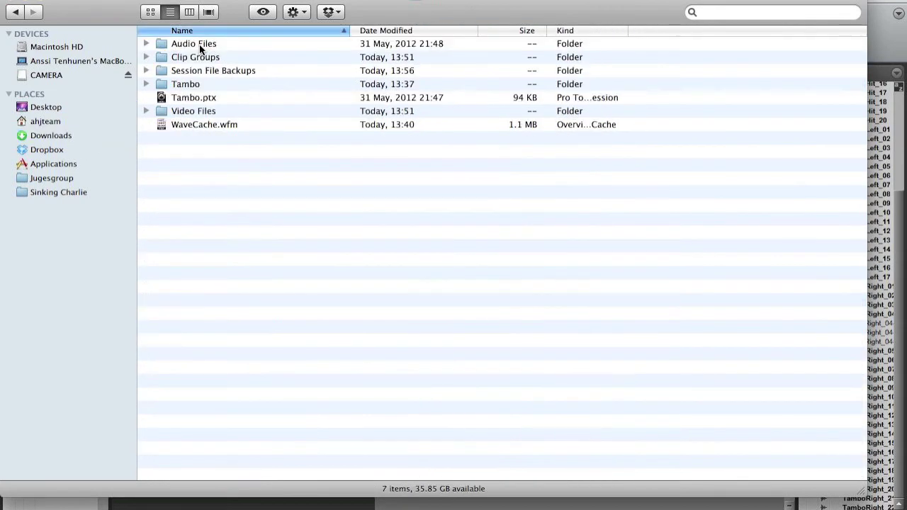
Open the Tambo folder and import Tambo by ahjteam EXAMPLE.midi into Pro Tools as a clip at the start of Inst 1
double_click(193, 83)
double_click(220, 45)
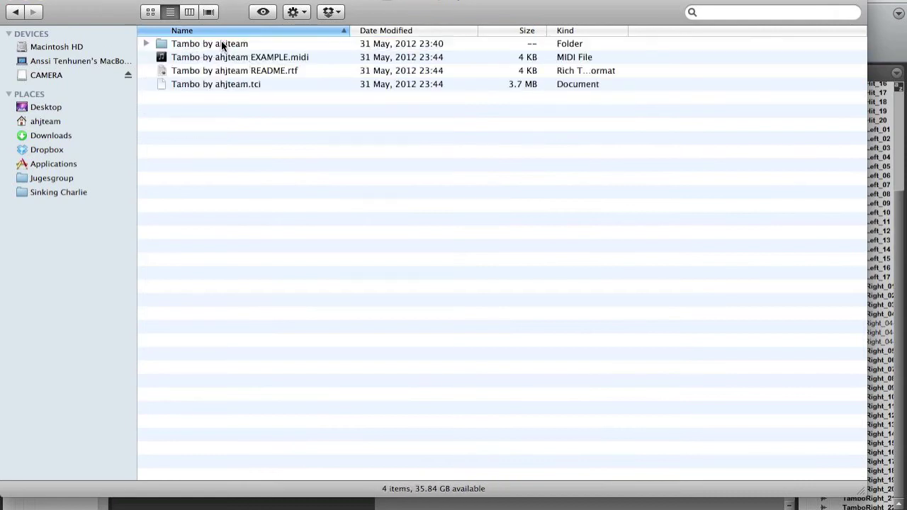
click(265, 62)
drag(263, 59, 379, 196)
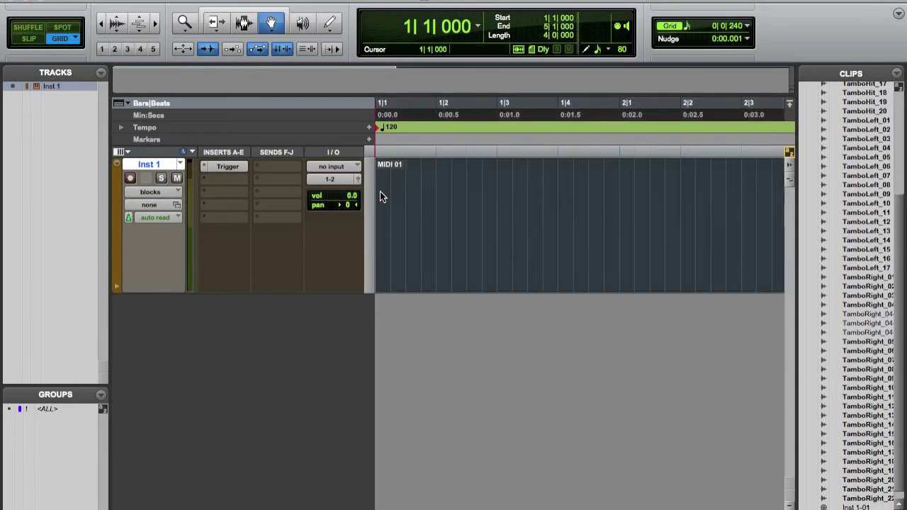
Open the imported MIDI clip in the MIDI Editor and play its velocity-shaped pattern from the start
double_click(475, 261)
key(super+bracketleft)
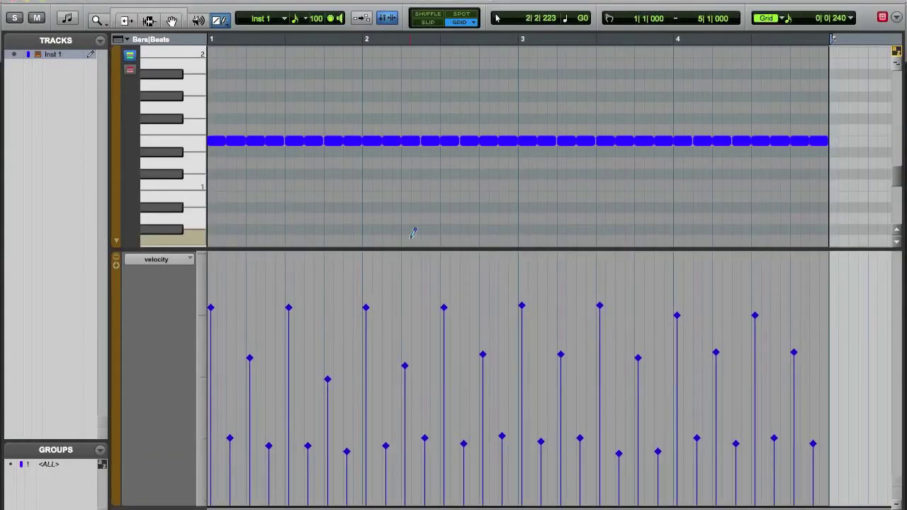
key(Return)
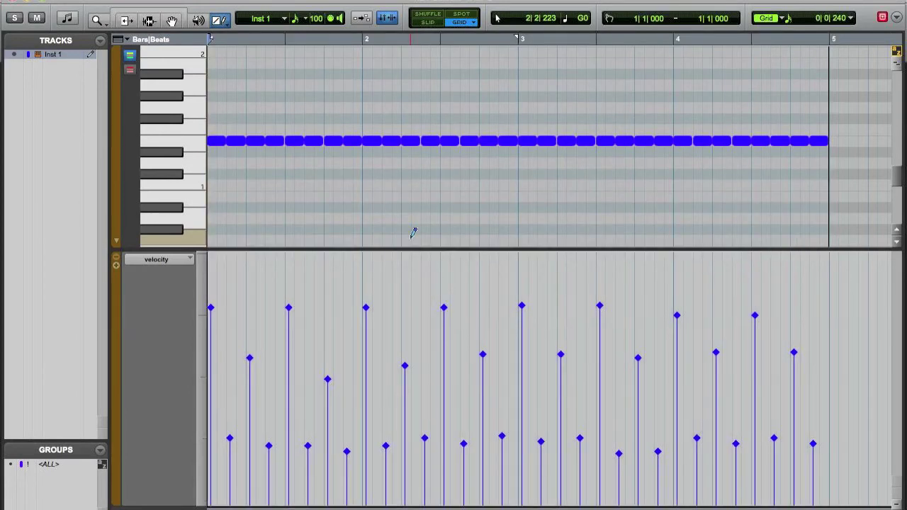
key(space)
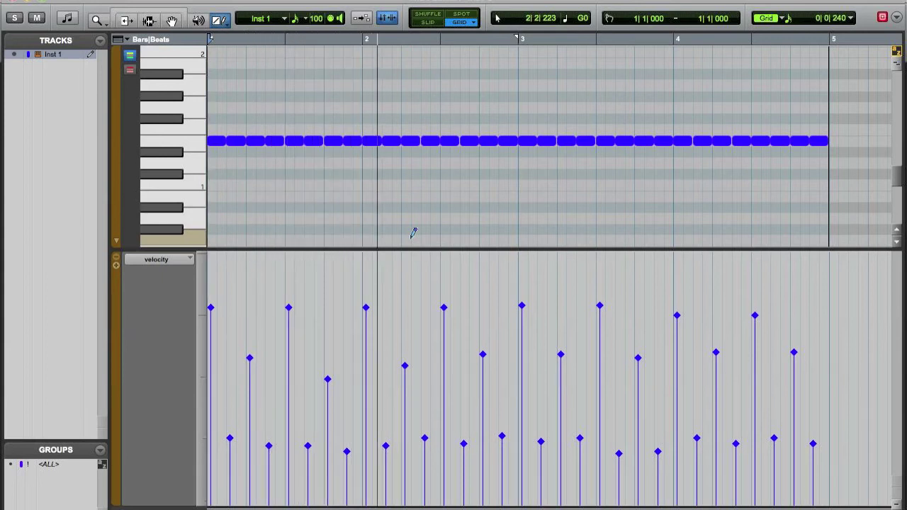
key(space)
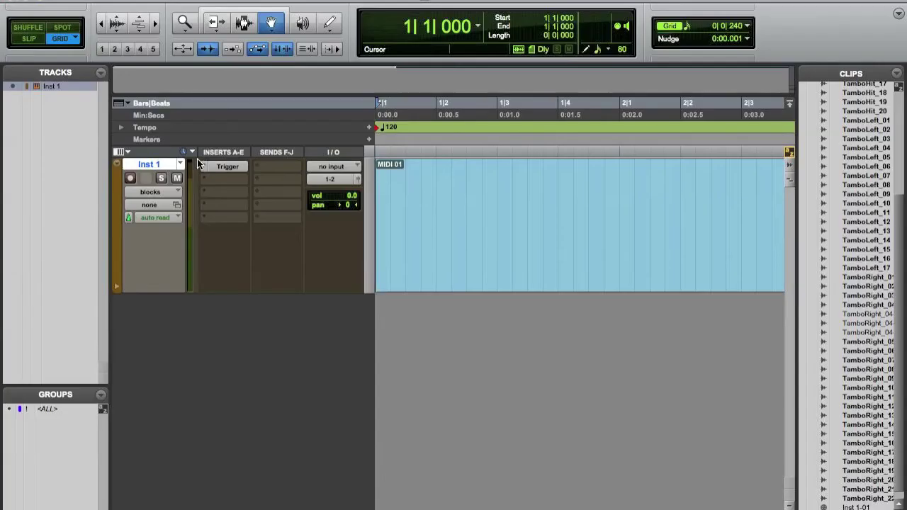
Reduce the Inst 1 track height and duplicate the track three times with all its data and inserts
drag(201, 292, 204, 227)
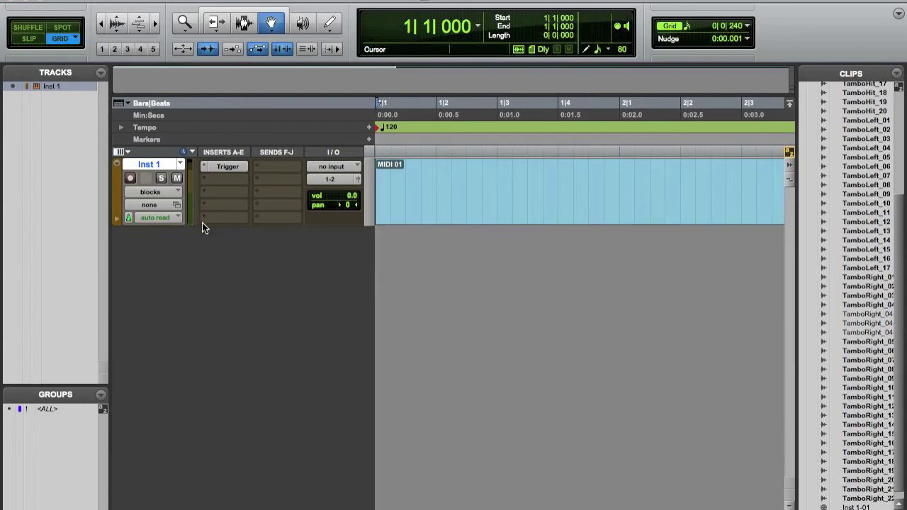
right_click(146, 164)
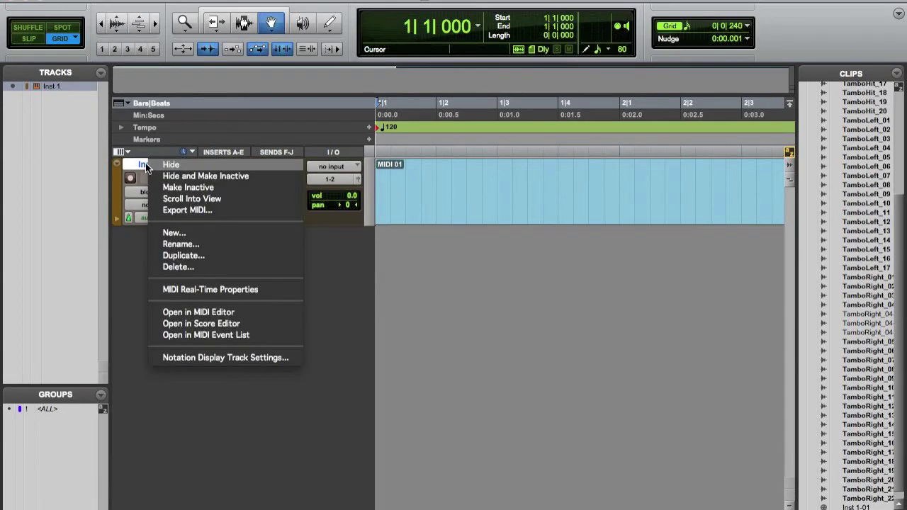
click(220, 256)
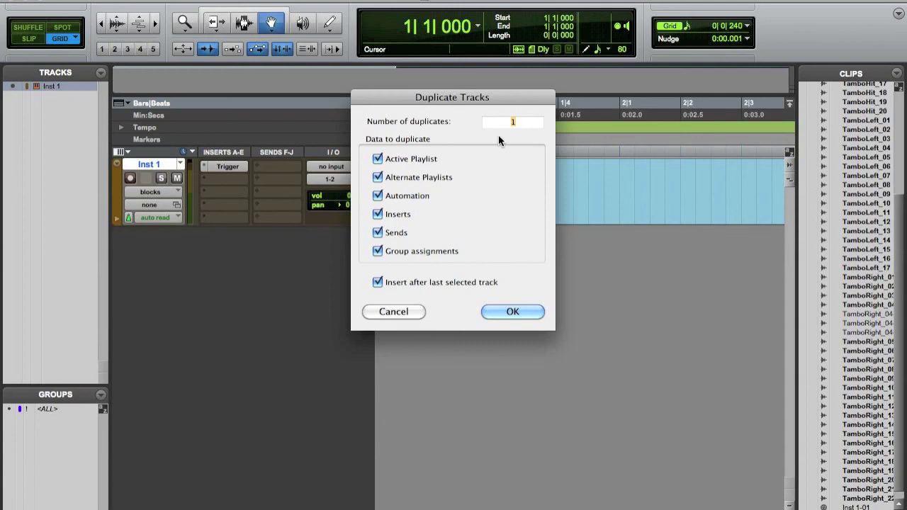
text(3)
key(Return)
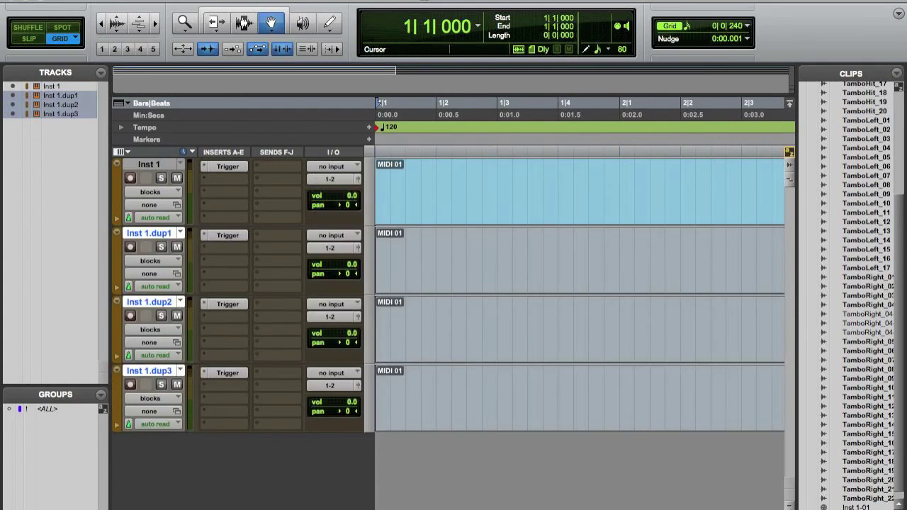
In the Mix window, route the MIDI outputs of the three duplicate tracks to Trigger 2, Trigger 3 and Trigger 4 on channel 1
key(super+equal)
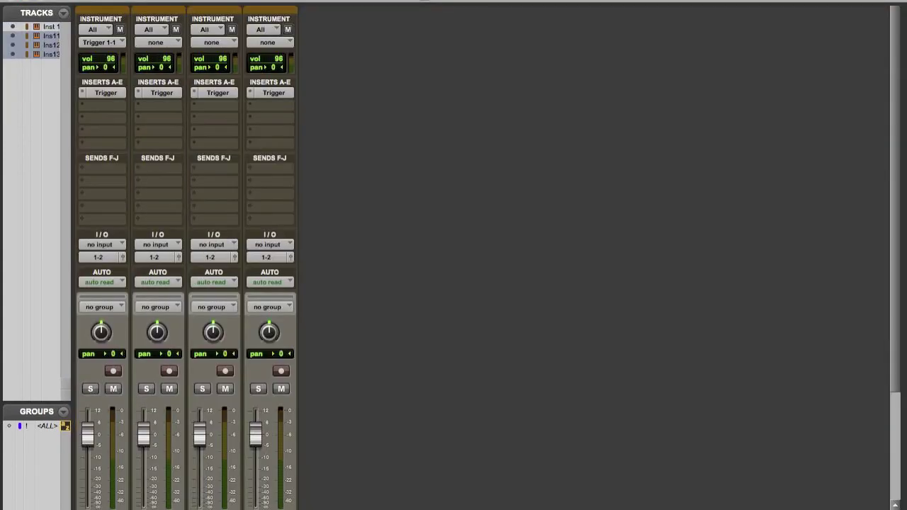
click(150, 43)
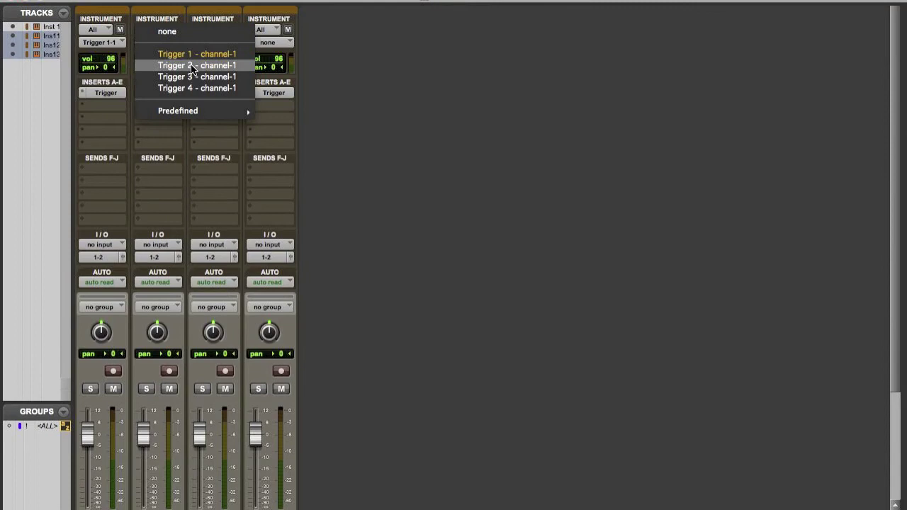
click(188, 65)
click(209, 43)
click(237, 76)
click(264, 39)
click(360, 122)
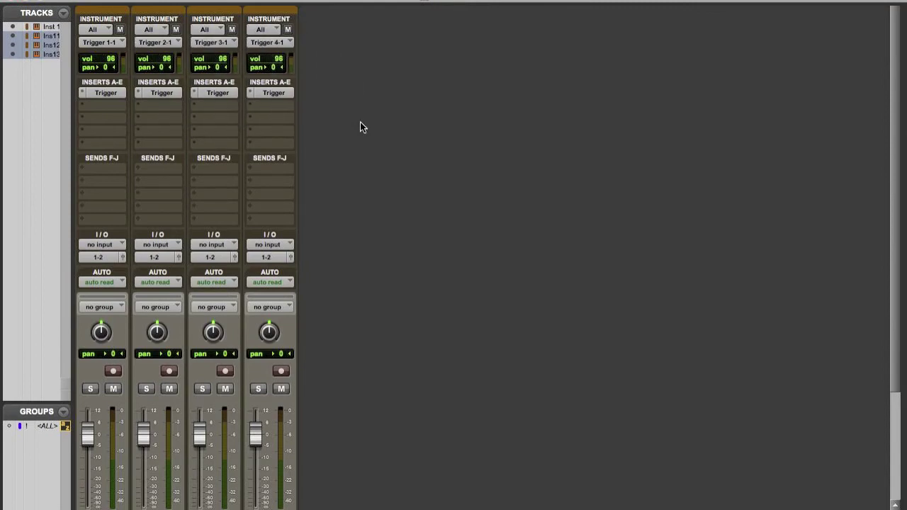
Pan the four instrument tracks to 100 left, 100 right, 80 left and 80 right, and lower the last two to -1.2 and -2.5 dB
drag(104, 330, 108, 474)
drag(162, 332, 135, 259)
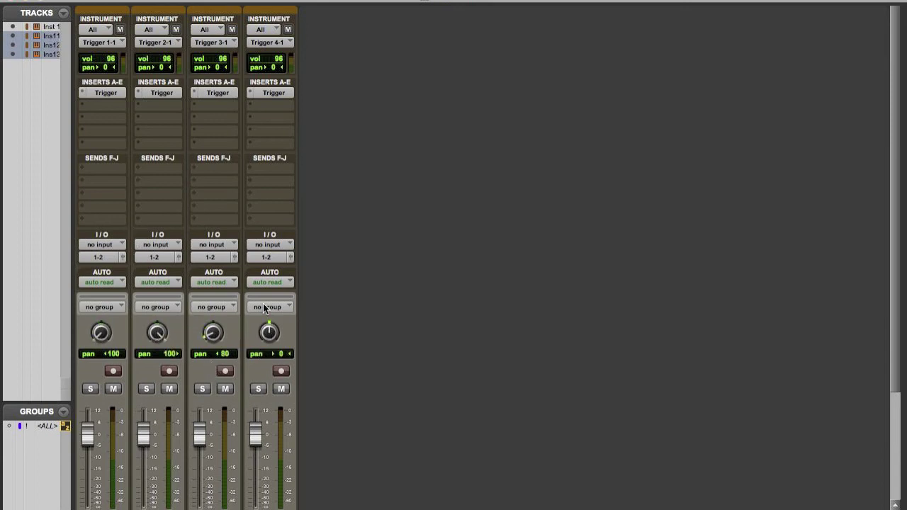
drag(260, 284, 258, 291)
drag(200, 432, 254, 442)
scroll(390, 355, down, 3)
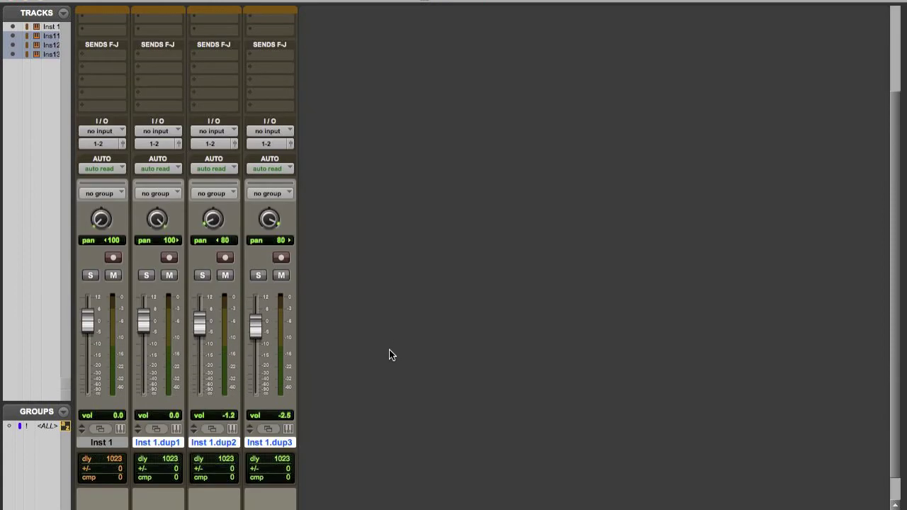
Play the four layered tambourine tracks and show their full clips in the Edit window during playback
key(space)
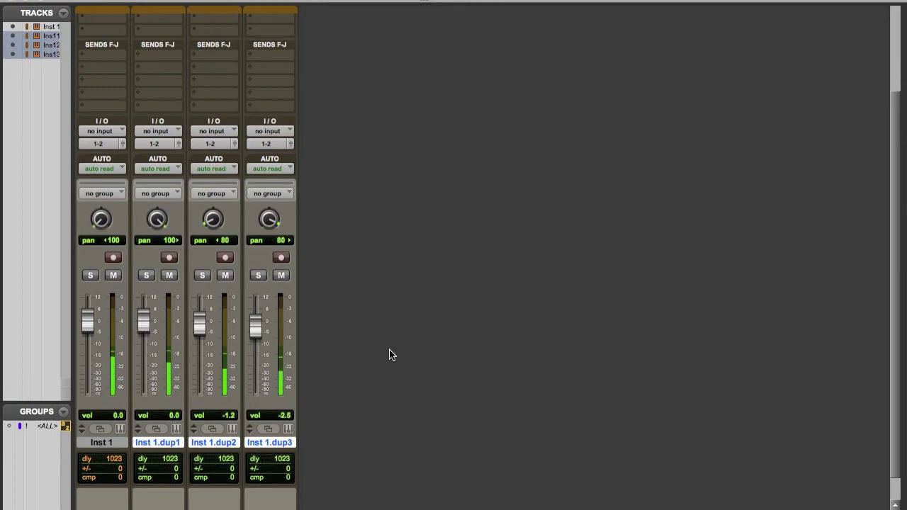
key(super+equal)
key(super+bracketleft)
key(super+bracketleft)
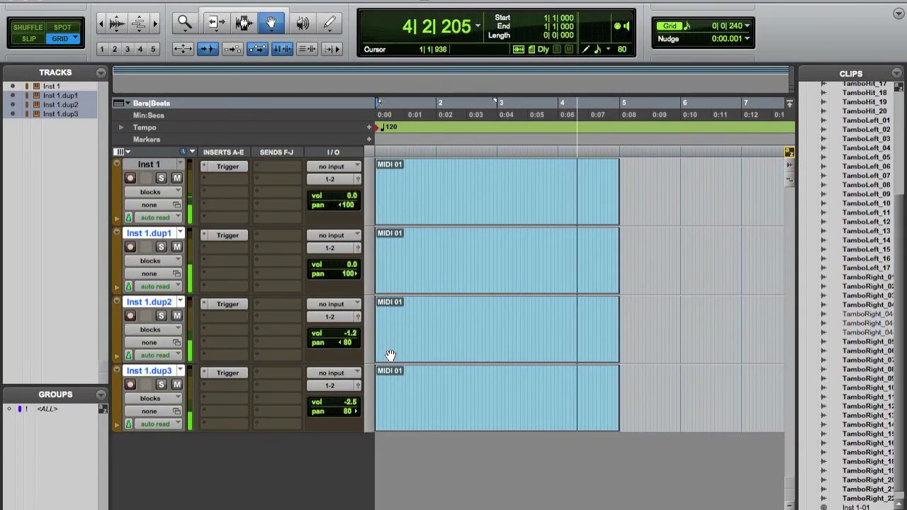
key(space)
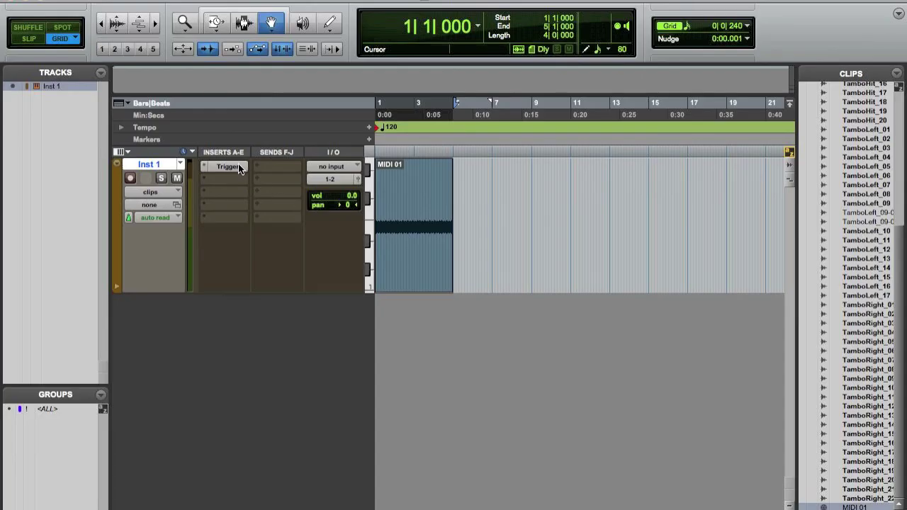
Check the articulation selector in Trigger on Inst 1, and preview Tambo by ahjteam README.rtf in Finder for the velocity ranges
click(239, 166)
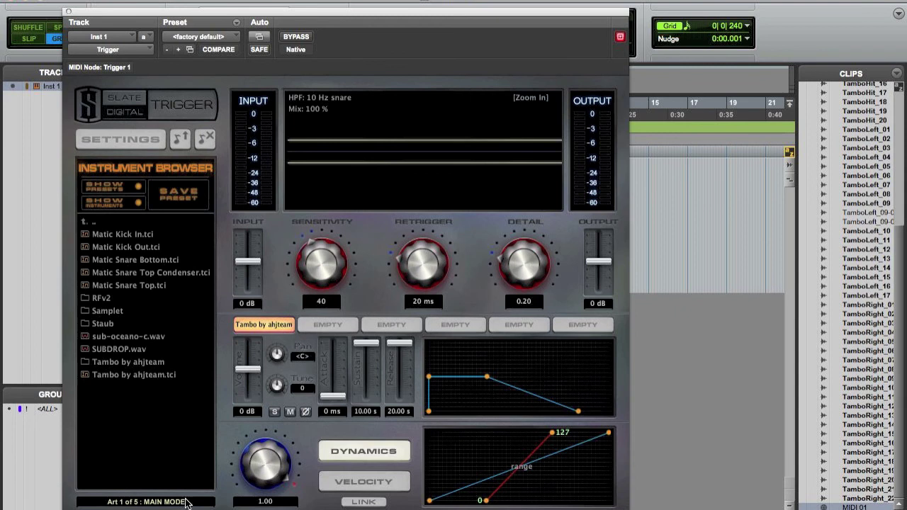
click(146, 502)
key(super+Tab)
key(Down)
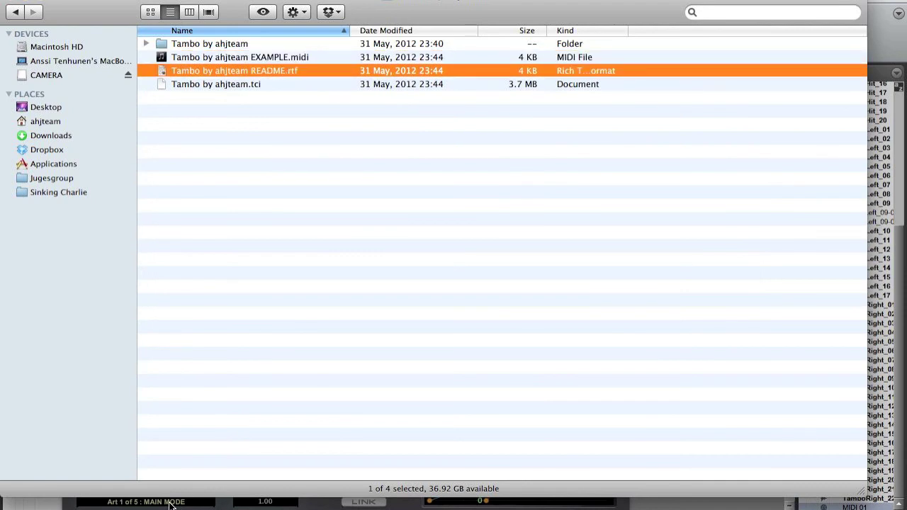
key(space)
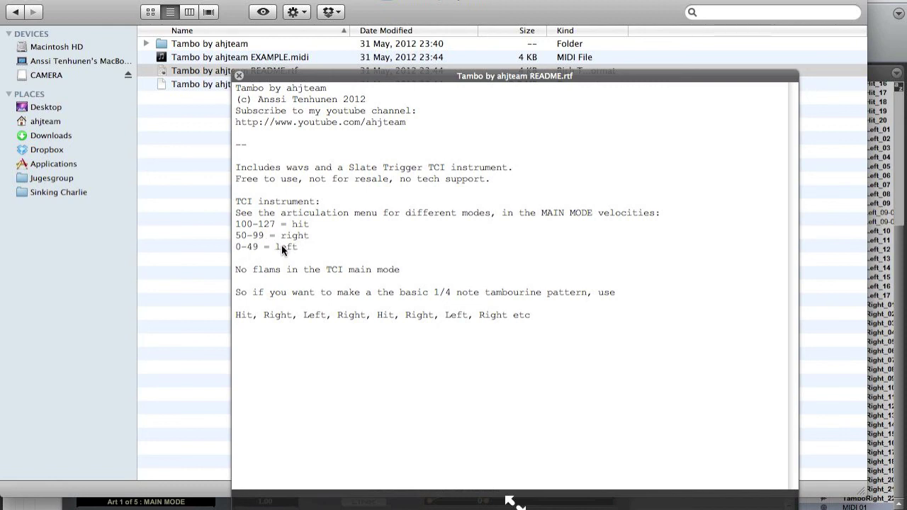
key(space)
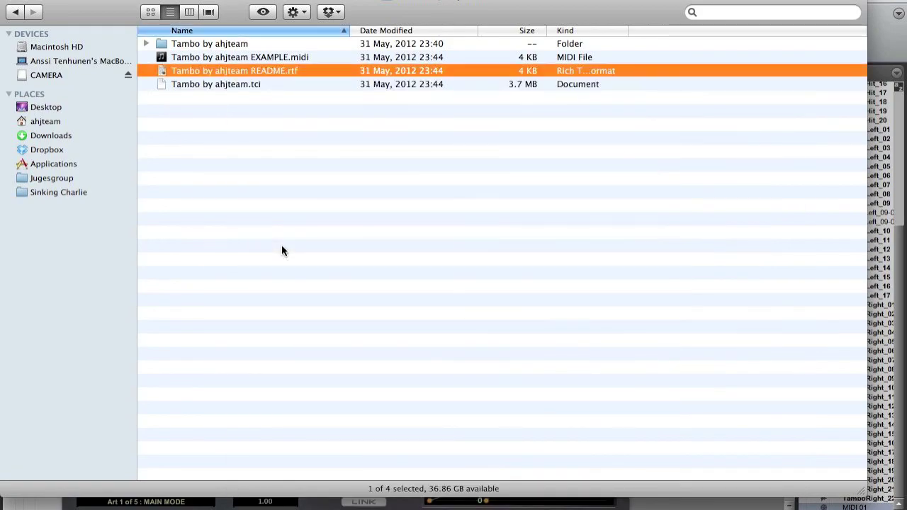
Switch back to Pro Tools, close Trigger, and open the MIDI 01 clip in the MIDI Editor with an enlarged velocity lane
key(super+Tab)
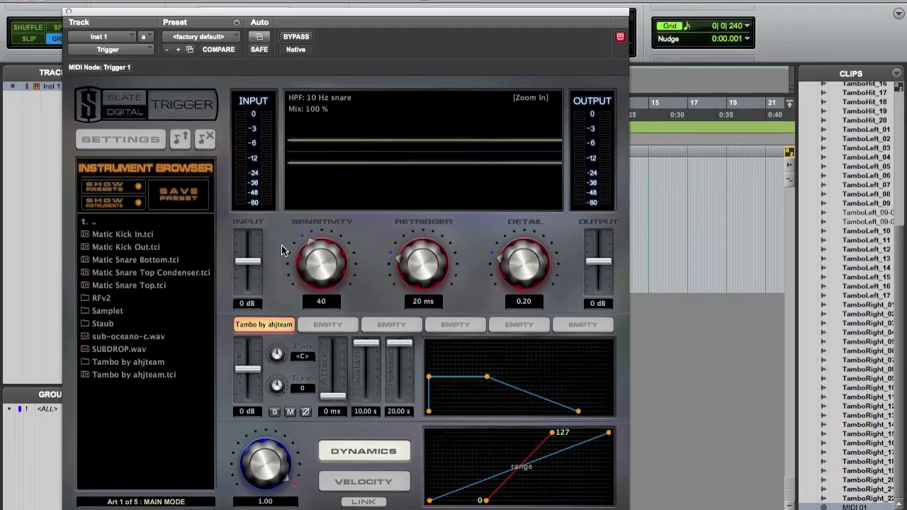
click(68, 12)
double_click(416, 206)
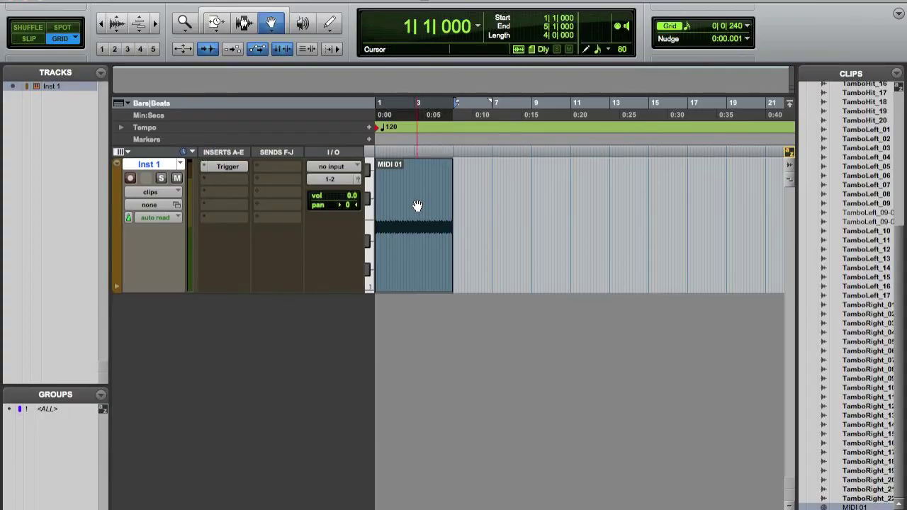
drag(340, 450, 353, 249)
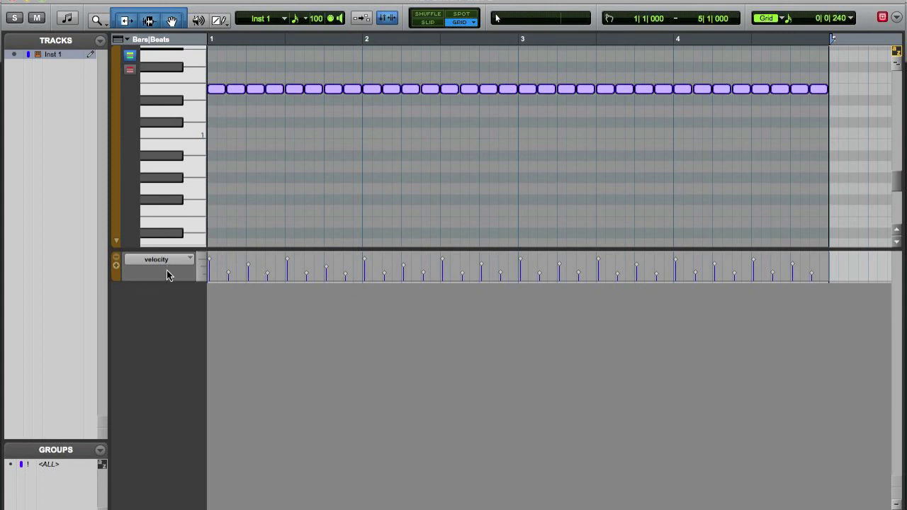
drag(162, 279, 146, 504)
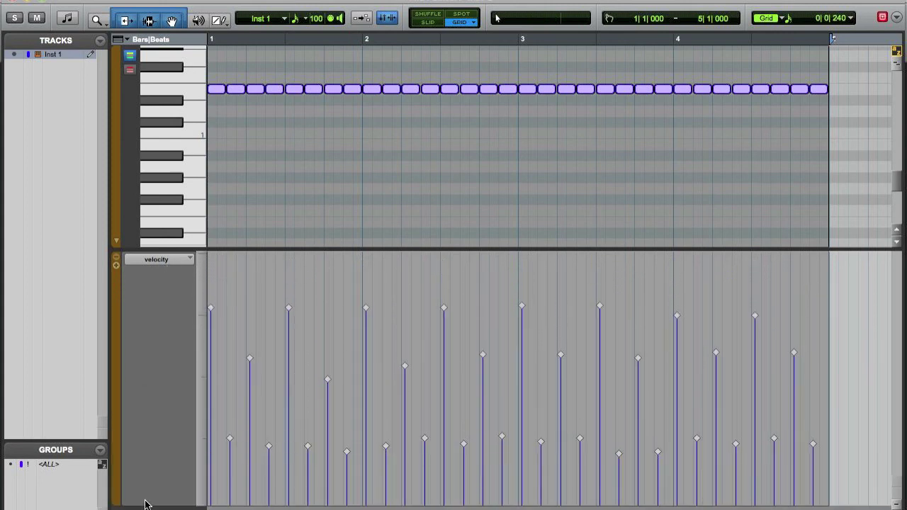